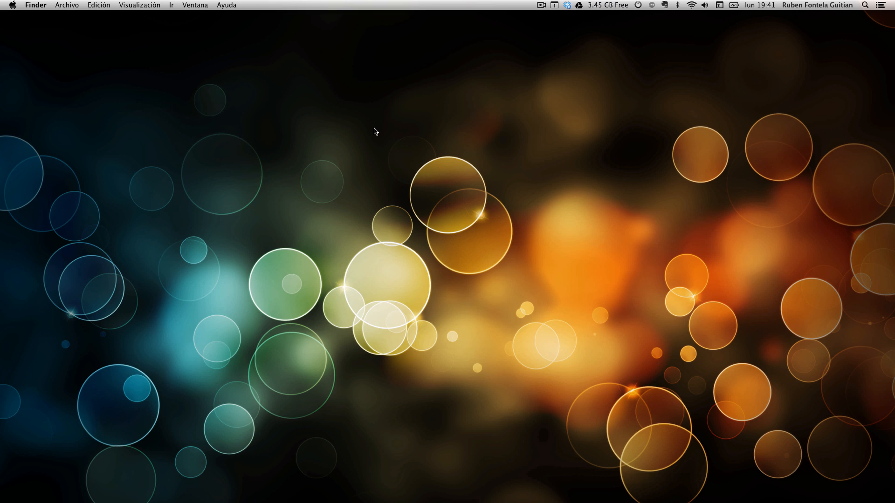
Launch Adobe Premiere Pro CS6
{"action": "key", "text": "alt+space"}
{"action": "type", "text": "ado"}
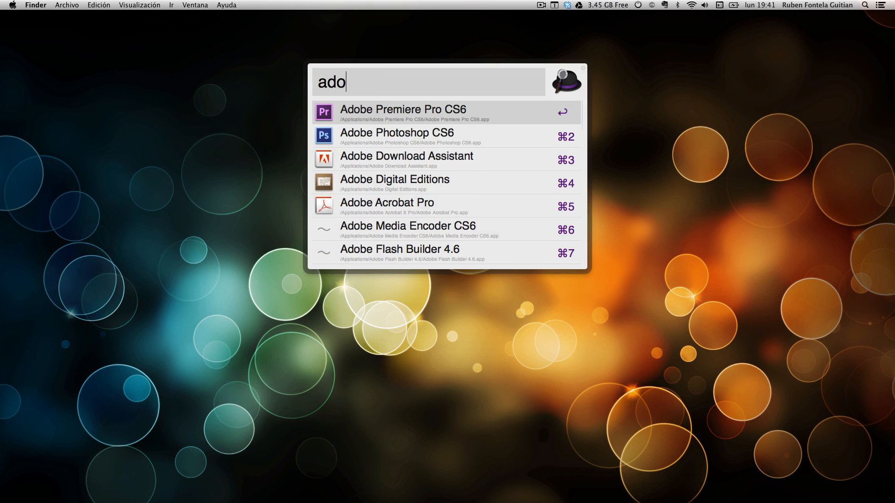
{"action": "key", "text": "Return"}
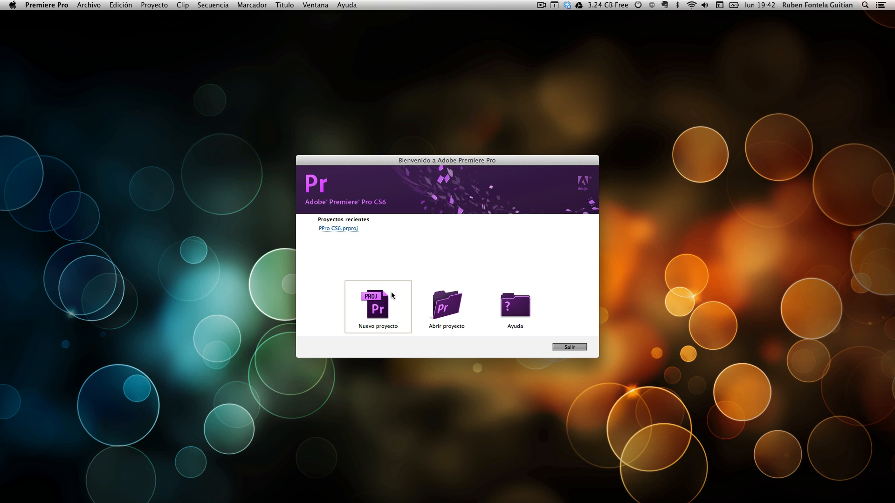
Open the existing project Lesson 01.prproj from the Lesson 01 folder of the Adobe Premiere Pro book DVD files in DVds Libros
{"action": "left_click", "coordinate": [432, 305]}
{"action": "scroll", "coordinate": [390, 242], "scroll_direction": "up", "scroll_amount": 5}
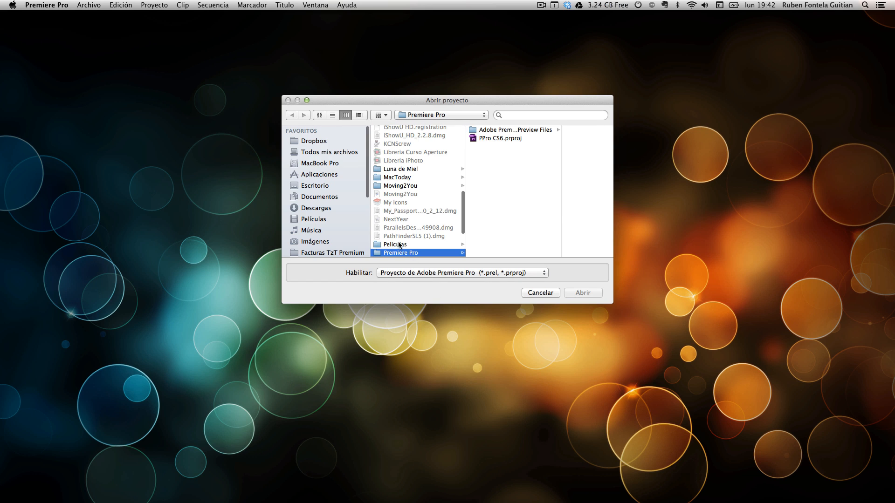
{"action": "left_click", "coordinate": [386, 233]}
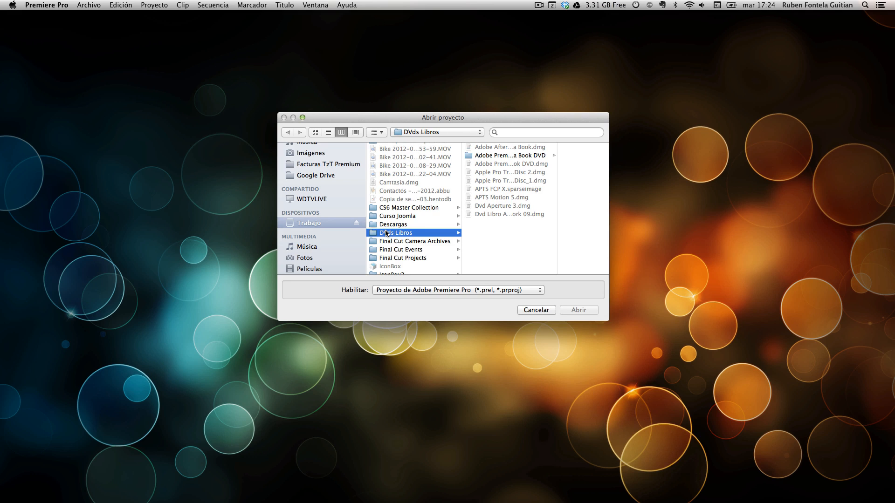
{"action": "left_click", "coordinate": [530, 155]}
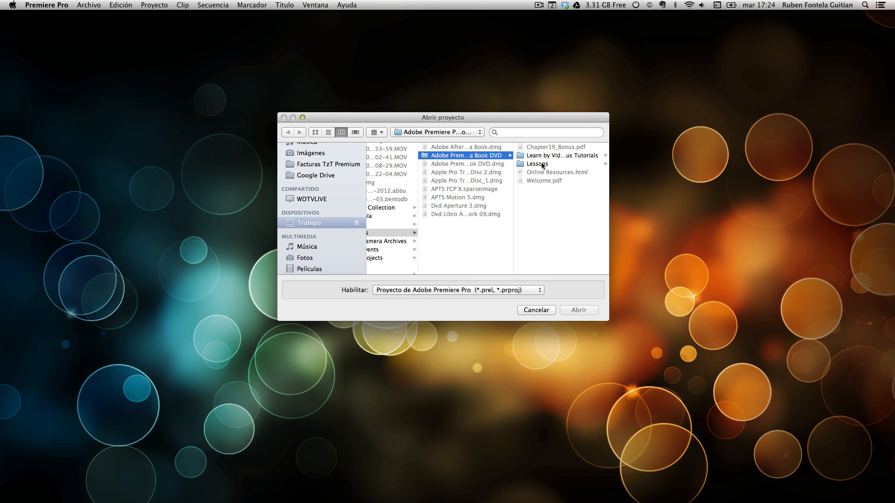
{"action": "left_click", "coordinate": [542, 165]}
{"action": "left_click", "coordinate": [535, 156]}
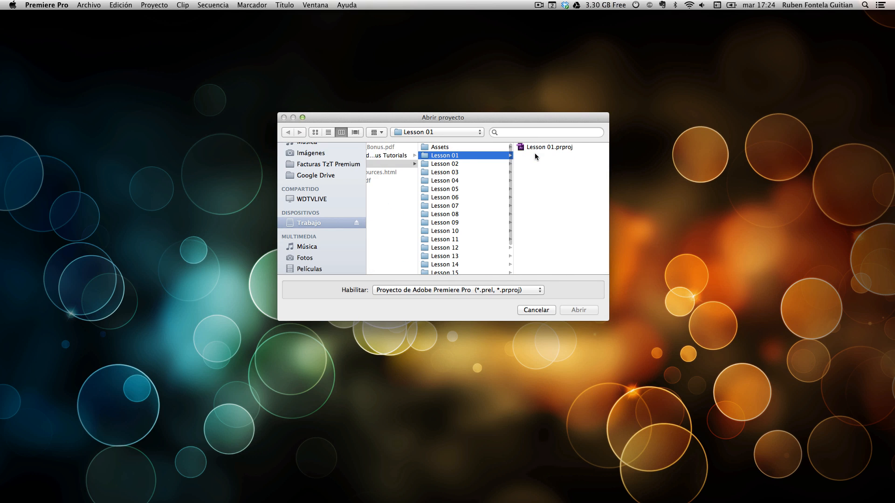
{"action": "left_click", "coordinate": [539, 147]}
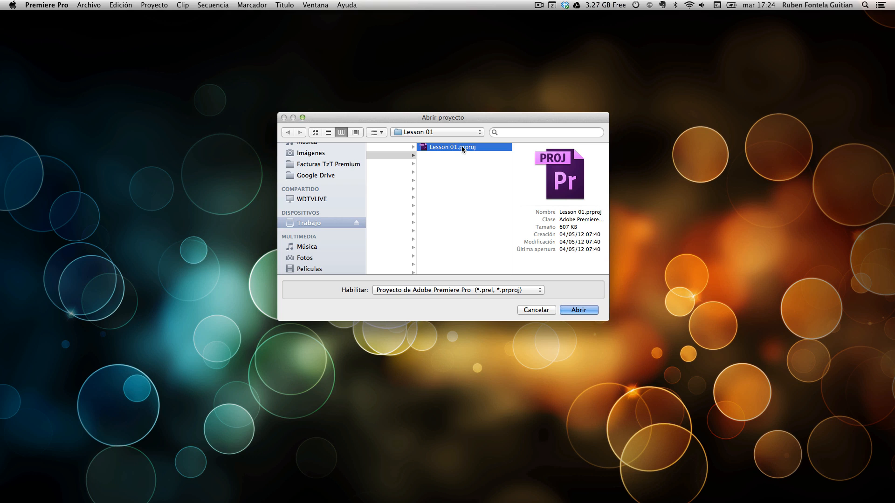
{"action": "left_click", "coordinate": [579, 310]}
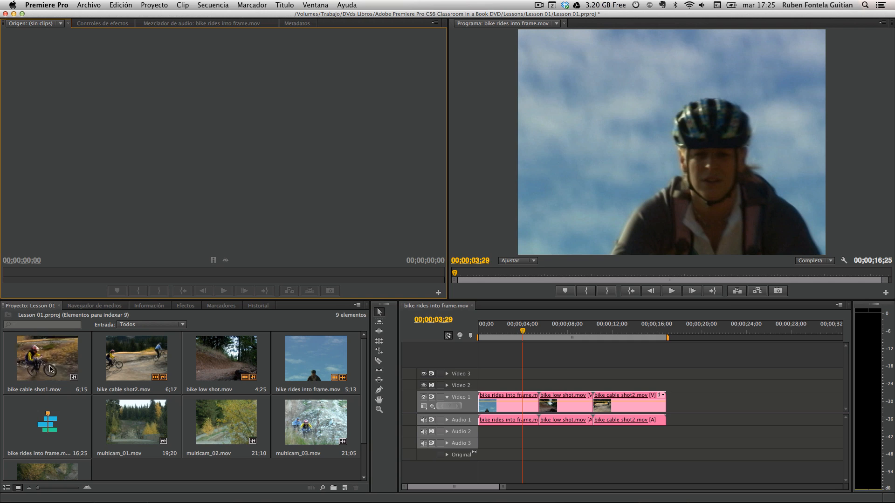
Load the project clip bike cable shot1.mov into the source monitor
{"action": "double_click", "coordinate": [46, 367]}
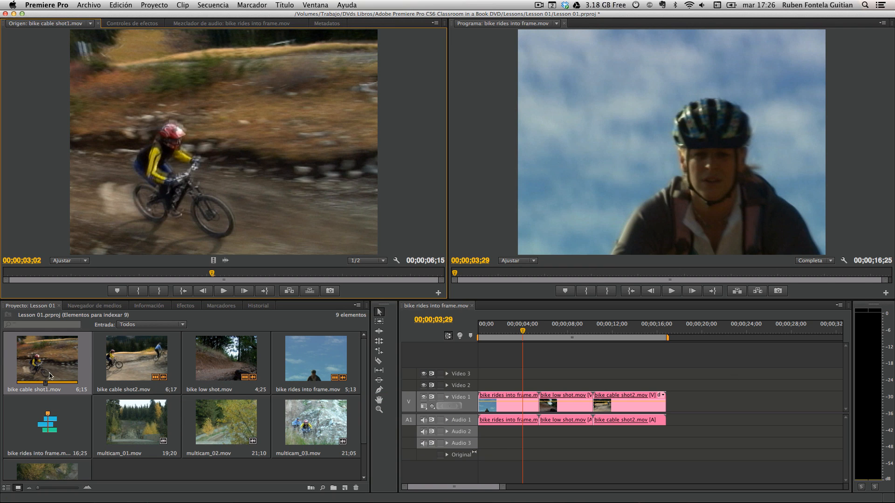
{"action": "double_click", "coordinate": [37, 306]}
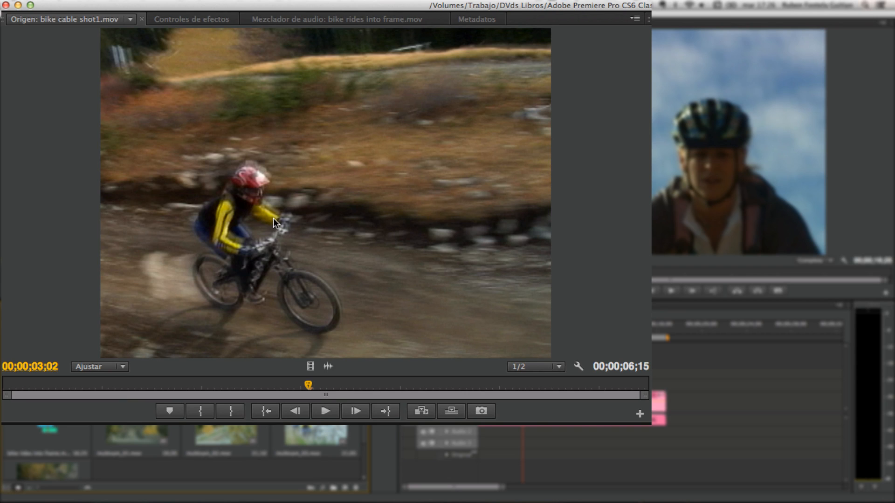
{"action": "left_click", "coordinate": [273, 162]}
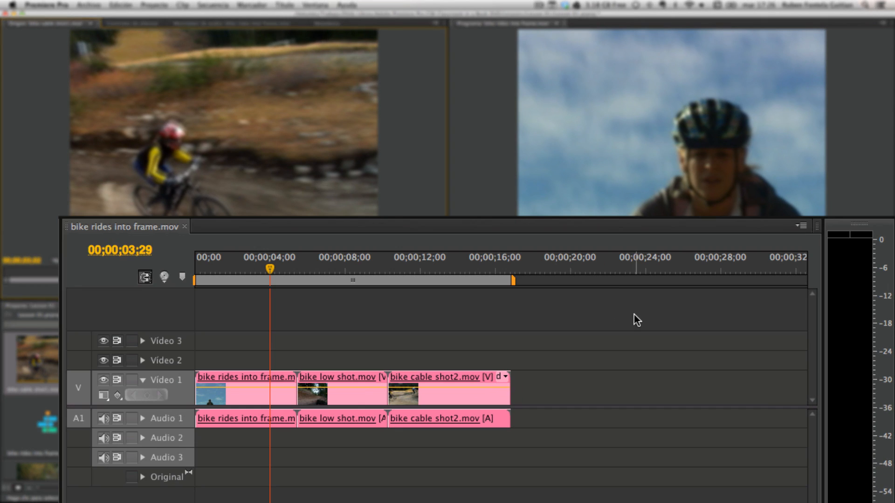
Select the three clips on Video 1 of the bike rides into frame.mov sequence in turn, ending with bike rides into frame.mov
{"action": "left_click", "coordinate": [634, 314]}
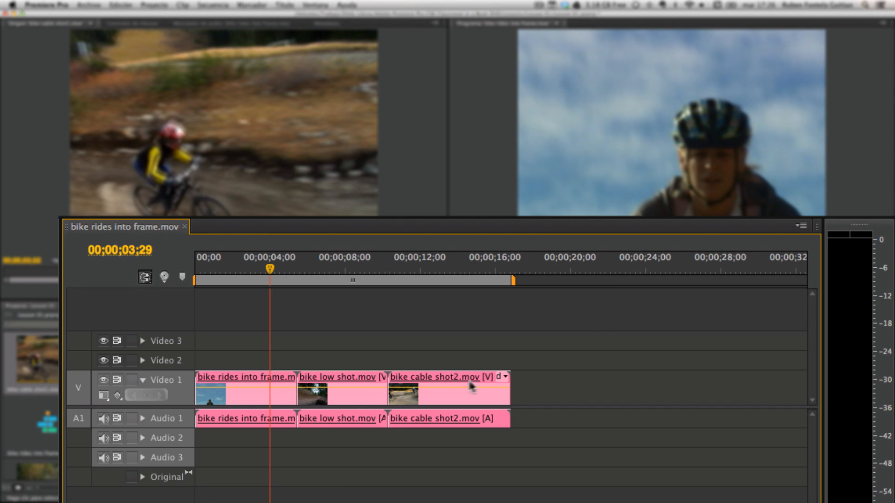
{"action": "left_click", "coordinate": [449, 378]}
{"action": "left_click", "coordinate": [335, 389]}
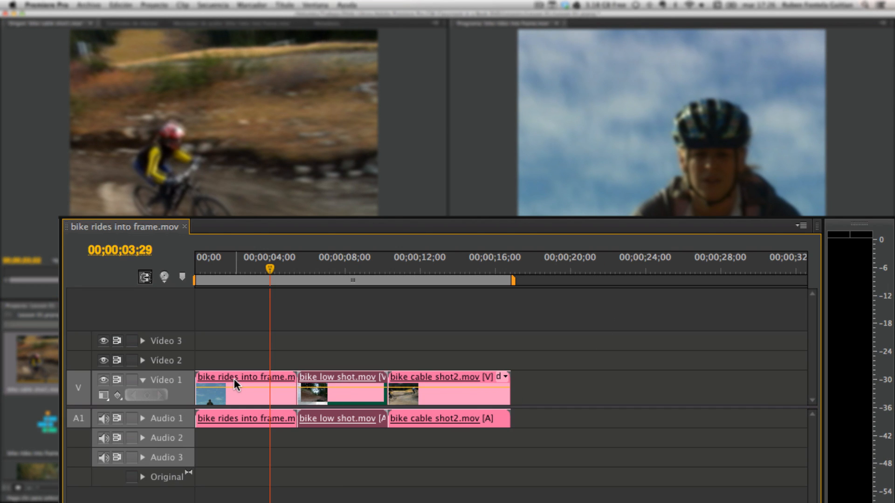
{"action": "left_click", "coordinate": [235, 379]}
{"action": "left_click", "coordinate": [346, 391]}
{"action": "left_click", "coordinate": [448, 390]}
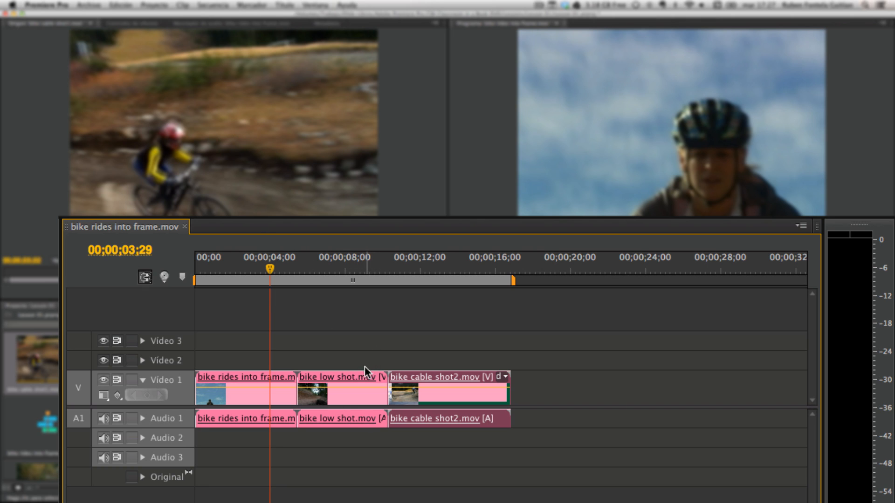
{"action": "left_click_drag", "start_coordinate": [356, 398], "coordinate": [250, 393]}
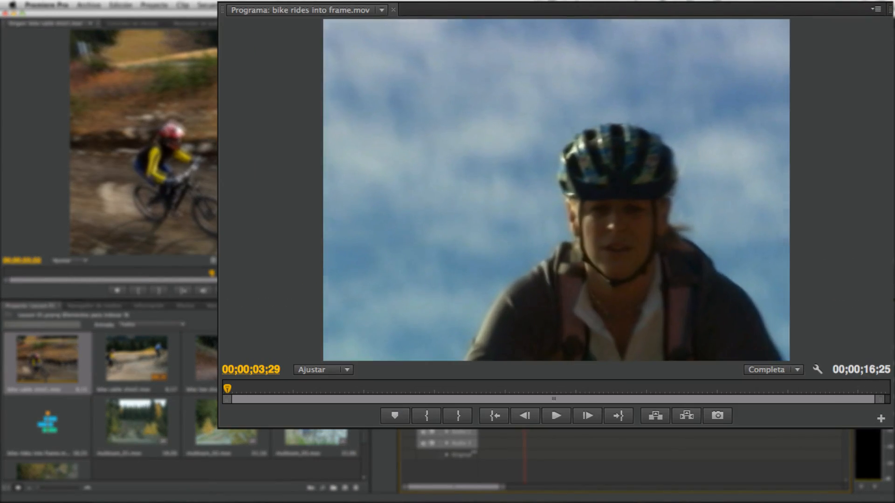
Move the sequence playhead to 00;00;07;11 and the bike cable shot1.mov source playhead to 00;00;01;23
{"action": "left_click_drag", "start_coordinate": [525, 321], "coordinate": [561, 321]}
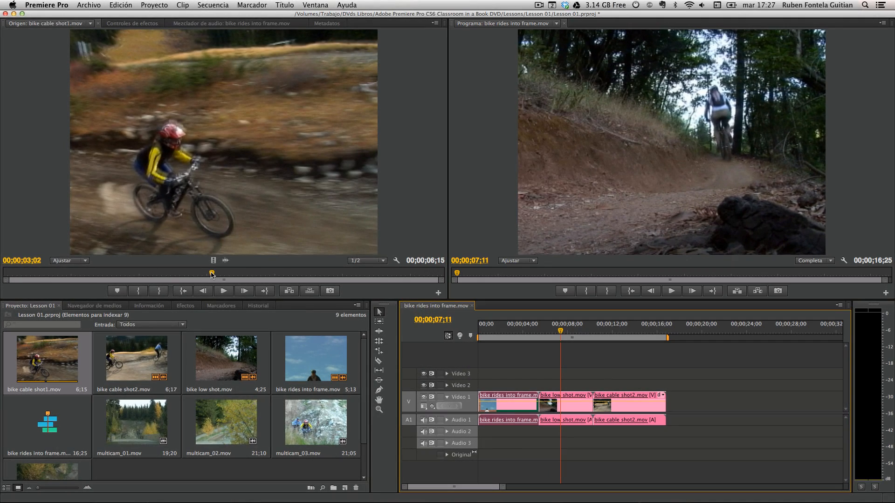
{"action": "left_click_drag", "start_coordinate": [212, 275], "coordinate": [123, 275]}
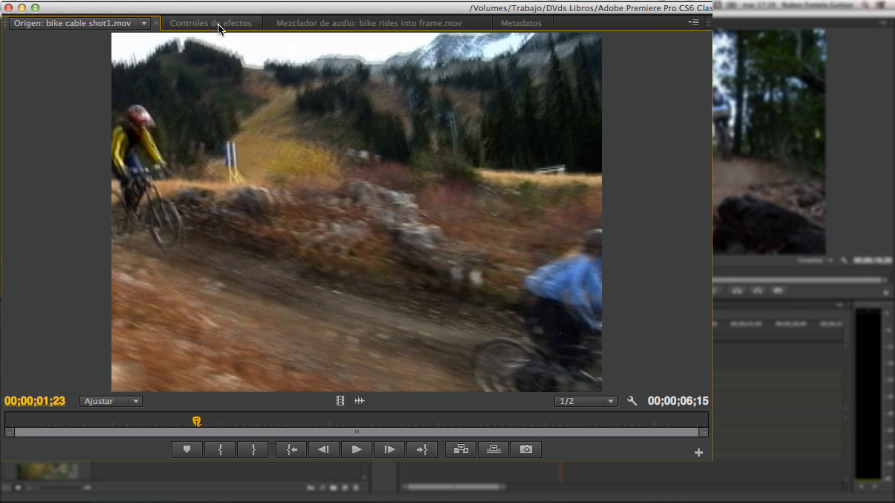
Examine the effect controls, audio mixer and metadata for the sequence clip bike low shot.mov, and return to the source monitor
{"action": "left_click", "coordinate": [218, 24]}
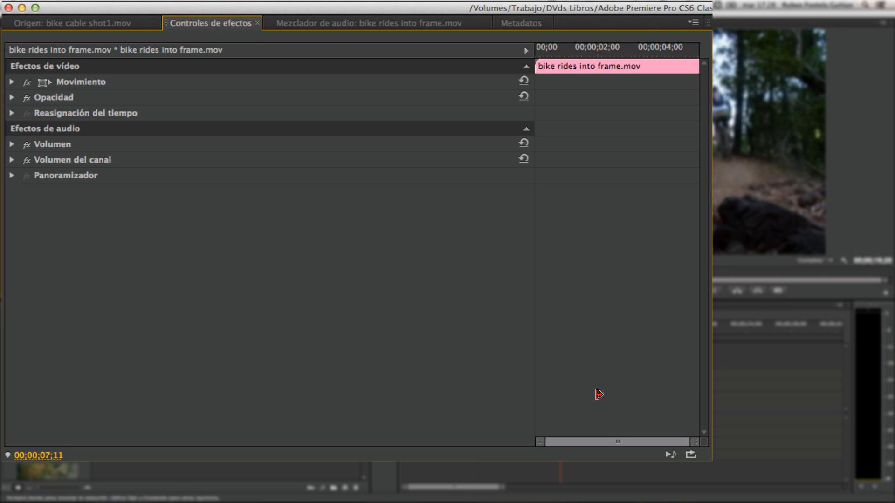
{"action": "key", "text": "grave"}
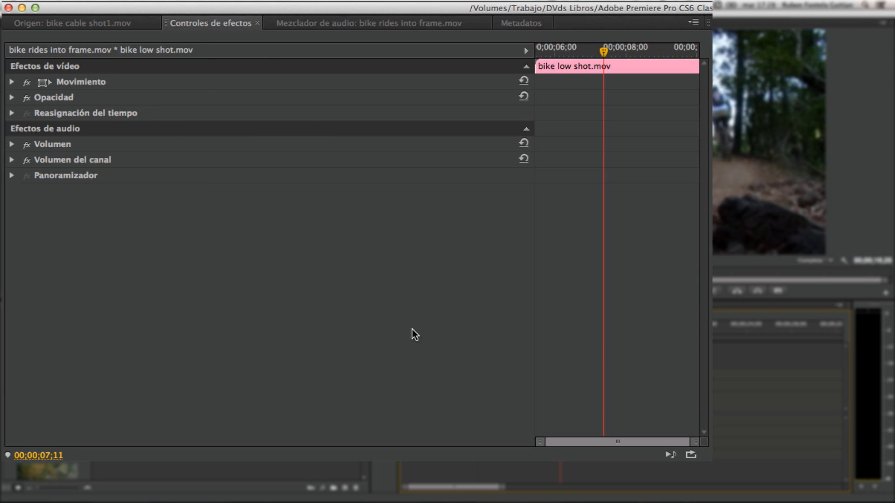
{"action": "left_click", "coordinate": [325, 24]}
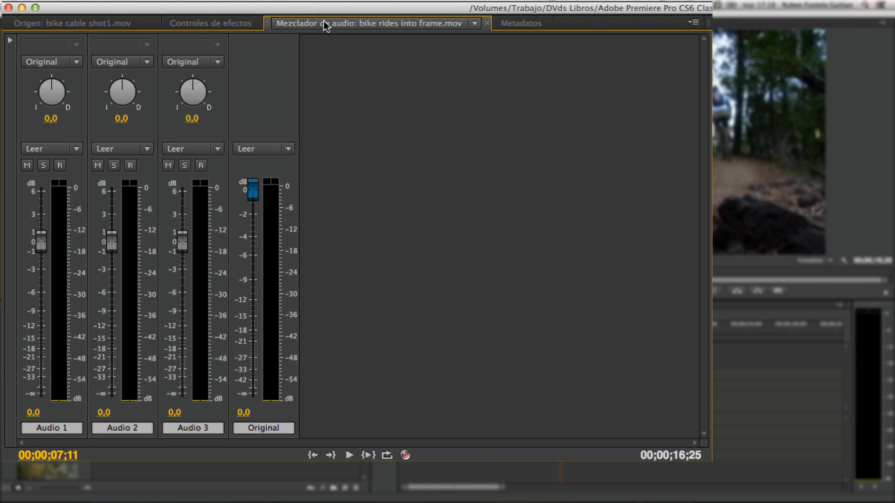
{"action": "left_click", "coordinate": [525, 24]}
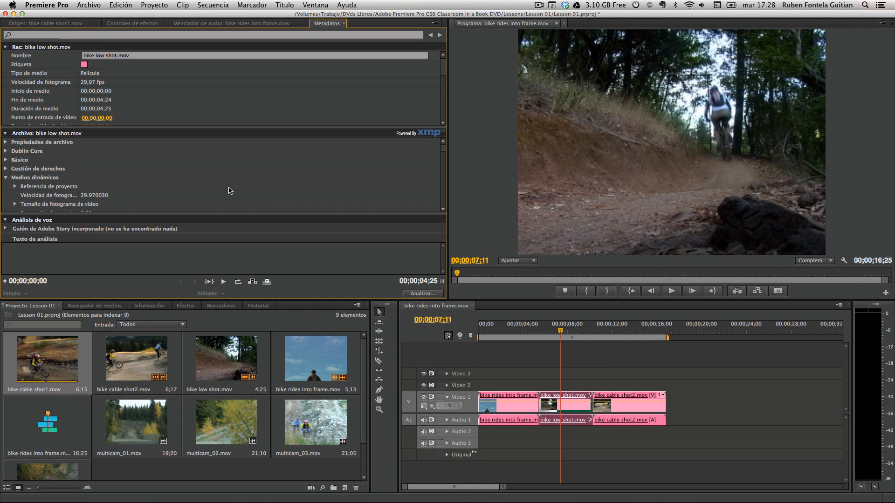
{"action": "left_click", "coordinate": [49, 23]}
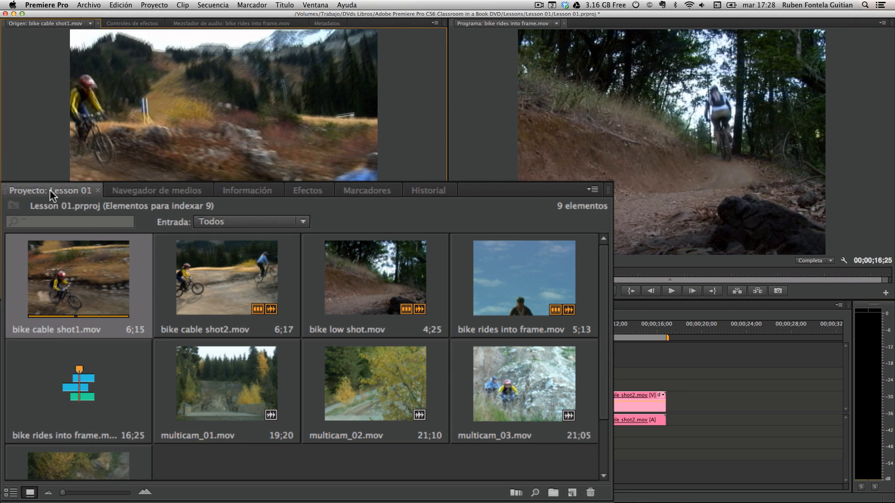
View the media browser, and inspect the clip information of bike cable shot2.mov and bike low shot.mov in the sequence
{"action": "left_click", "coordinate": [50, 191]}
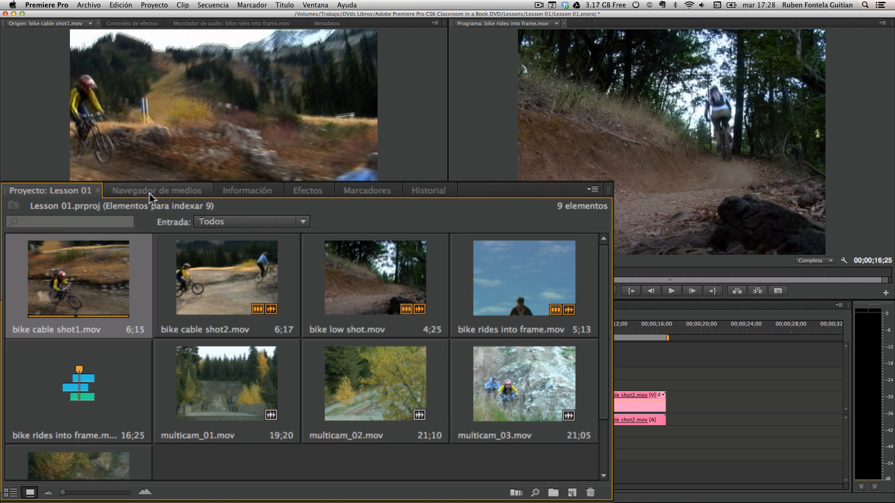
{"action": "left_click", "coordinate": [175, 192]}
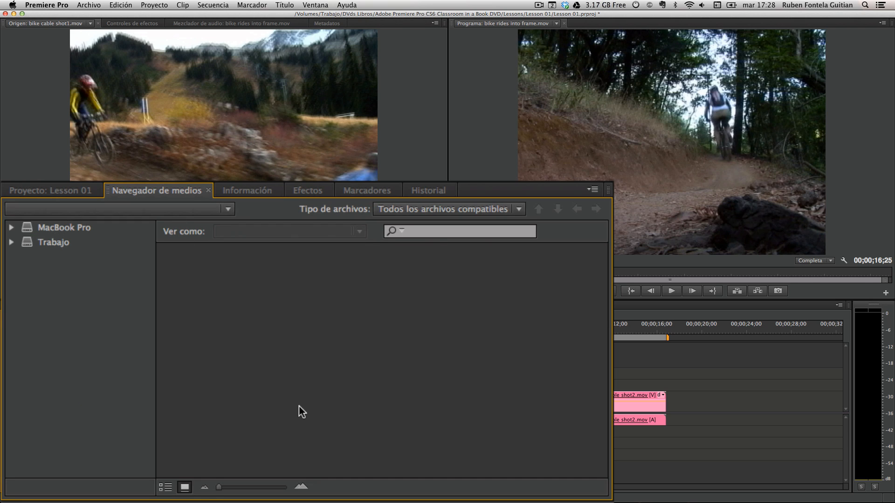
{"action": "left_click", "coordinate": [256, 190]}
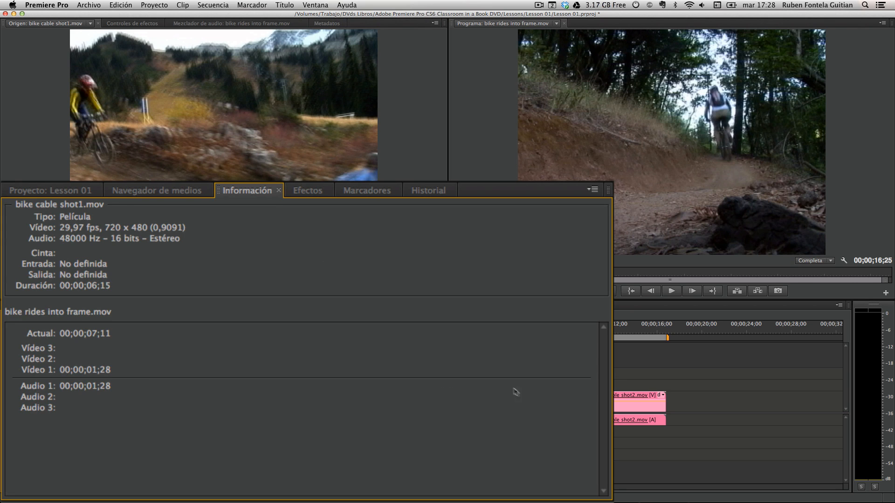
{"action": "left_click", "coordinate": [627, 409]}
{"action": "left_click", "coordinate": [655, 409]}
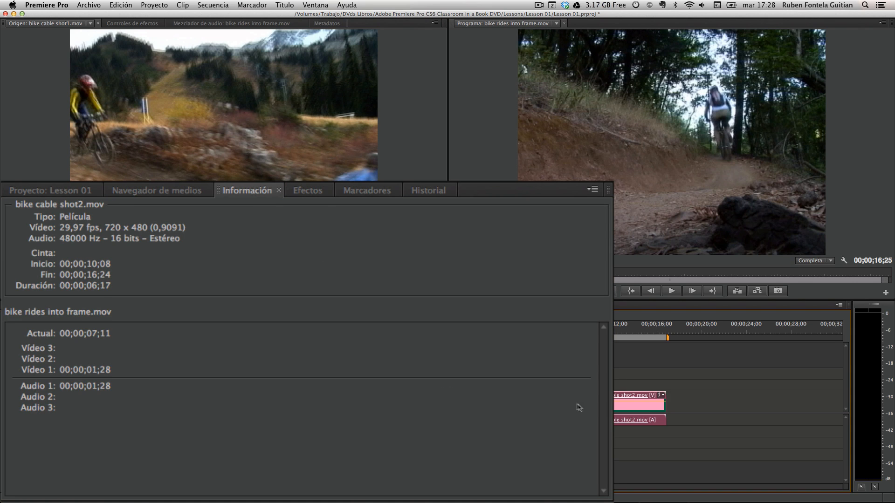
{"action": "left_click", "coordinate": [576, 404]}
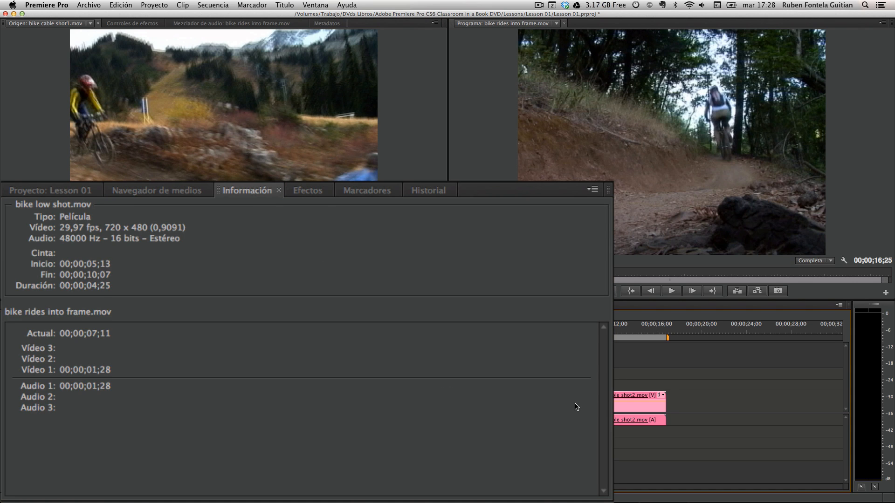
Look over the effects categories, the markers and the edit history, and return to the Lesson 01 project contents
{"action": "left_click", "coordinate": [312, 194]}
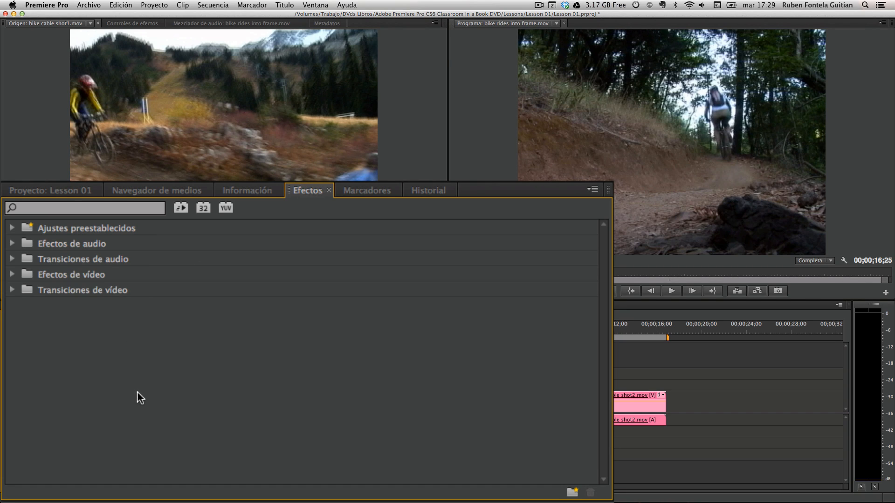
{"action": "left_click", "coordinate": [367, 192]}
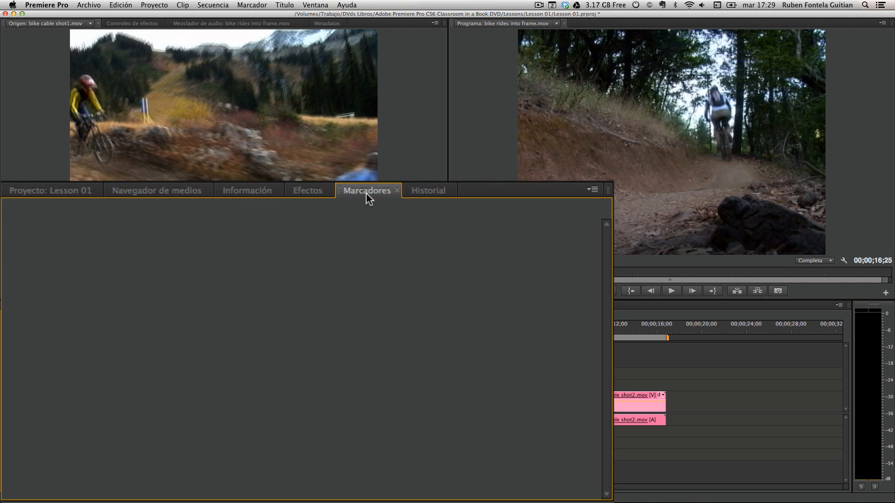
{"action": "left_click", "coordinate": [421, 191]}
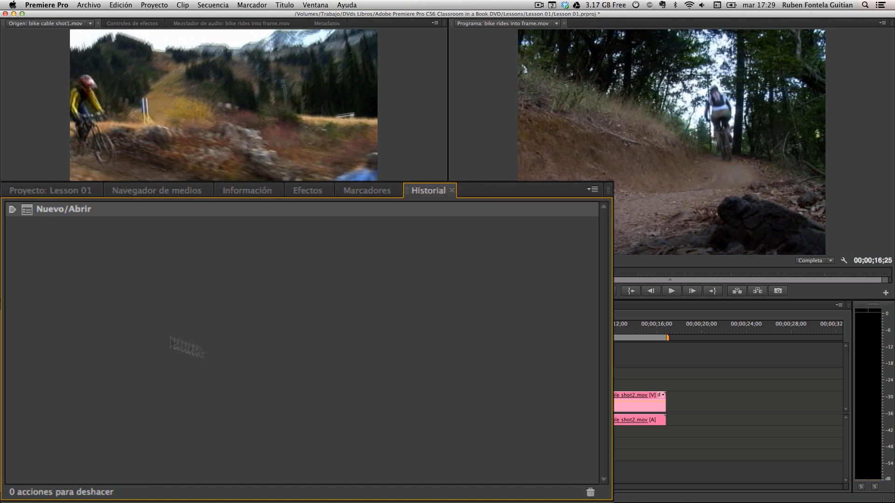
{"action": "left_click", "coordinate": [51, 190]}
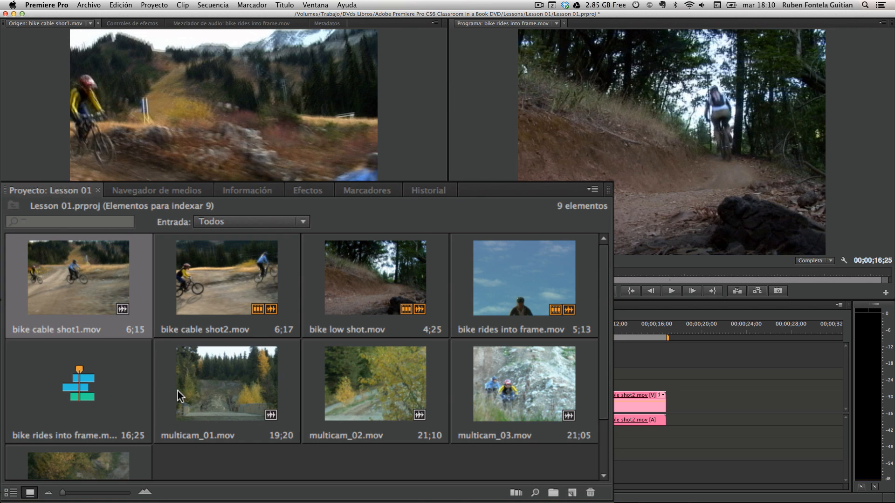
Browse the project's media thumbnails and select the bike rides into frame.mov sequence among them
{"action": "scroll", "coordinate": [177, 391], "scroll_direction": "down", "scroll_amount": 3}
{"action": "scroll", "coordinate": [177, 391], "scroll_direction": "up", "scroll_amount": 3}
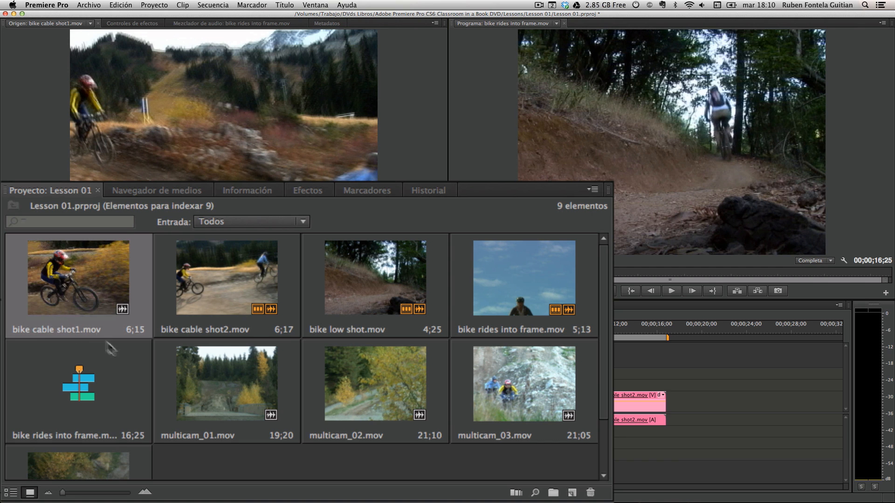
{"action": "mouse_move", "coordinate": [263, 312]}
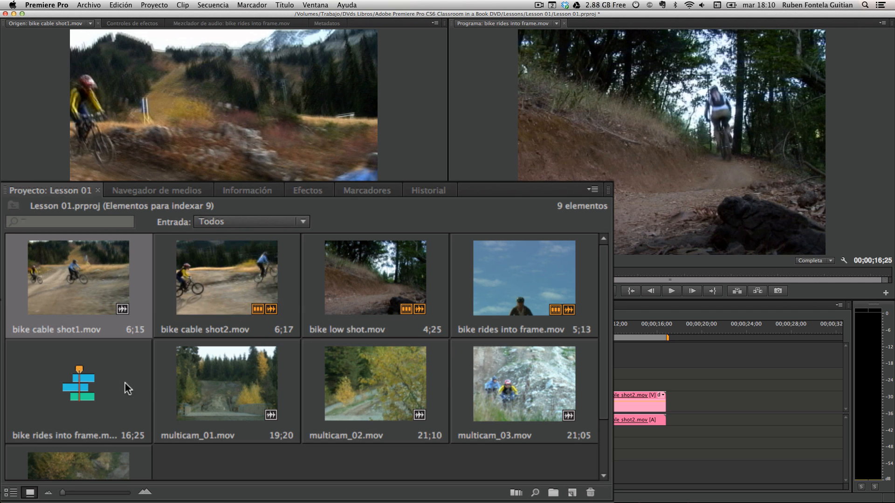
{"action": "left_click", "coordinate": [91, 377]}
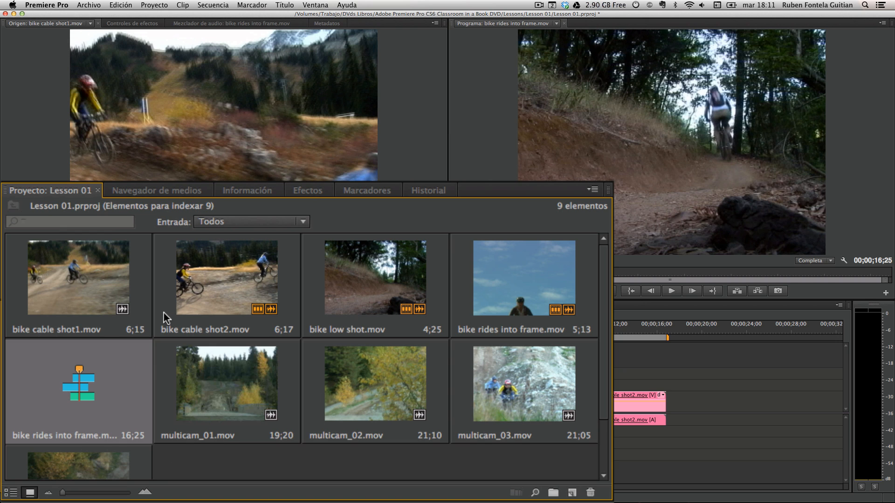
{"action": "key", "text": "grave"}
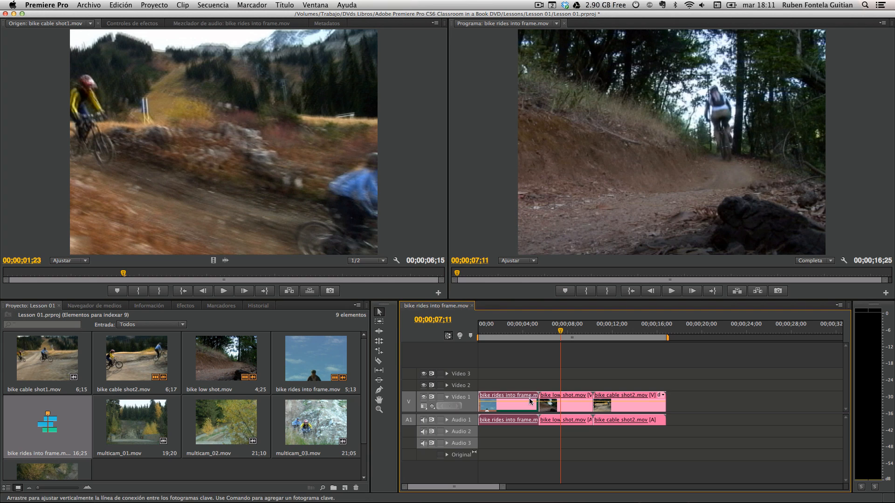
Select the sequence clip bike low shot.mov, and play the sequence from 00;00;03;18 and again from the start of bike cable shot2.mov
{"action": "left_click", "coordinate": [572, 406]}
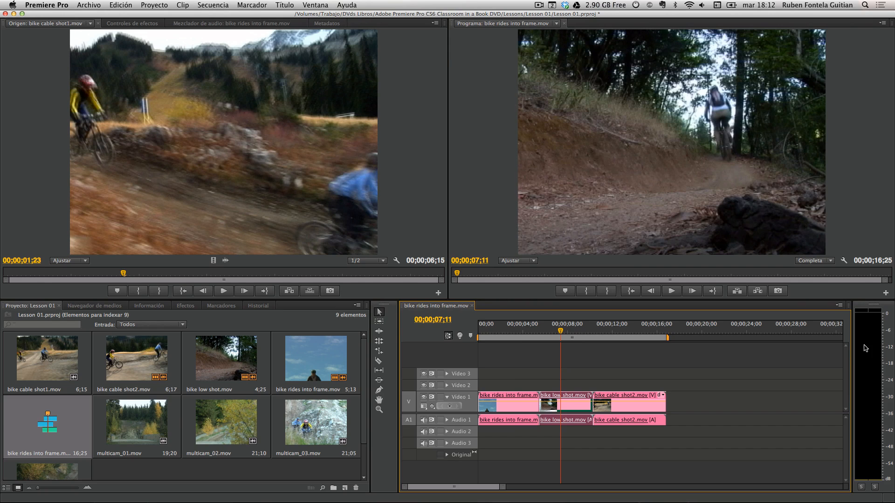
{"action": "left_click", "coordinate": [519, 330]}
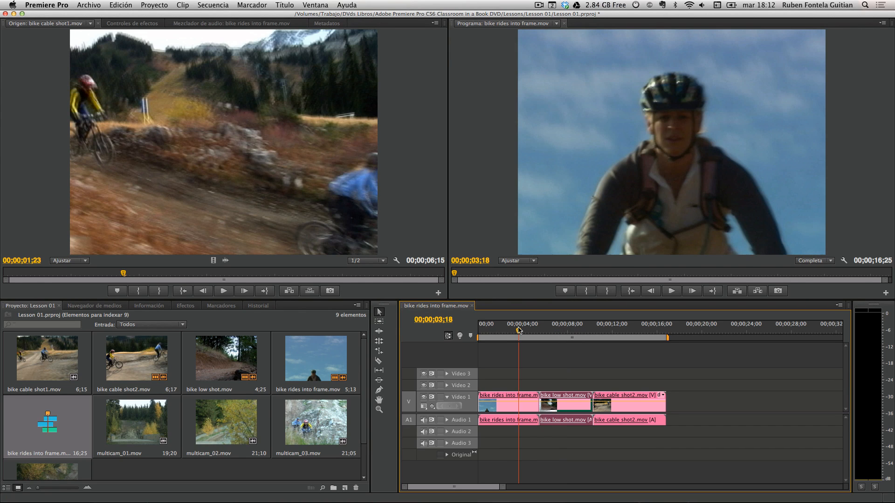
{"action": "key", "text": "space"}
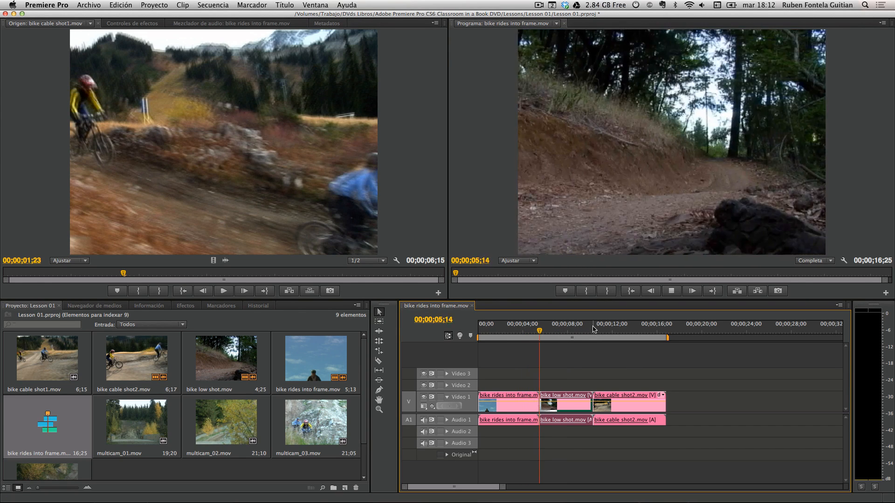
{"action": "left_click", "coordinate": [592, 328]}
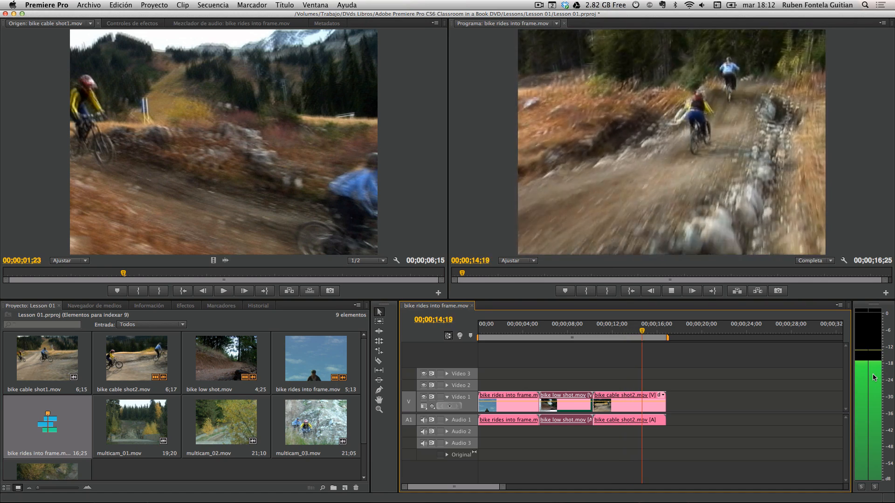
{"action": "key", "text": "space"}
Step the sequence playhead back seven frames to 00;00;14;12
{"action": "key", "text": "Left"}
{"action": "key", "text": "Left"}
{"action": "key", "text": "Left"}
{"action": "key", "text": "Left"}
{"action": "key", "text": "Left"}
{"action": "key", "text": "Left"}
{"action": "key", "text": "Left"}
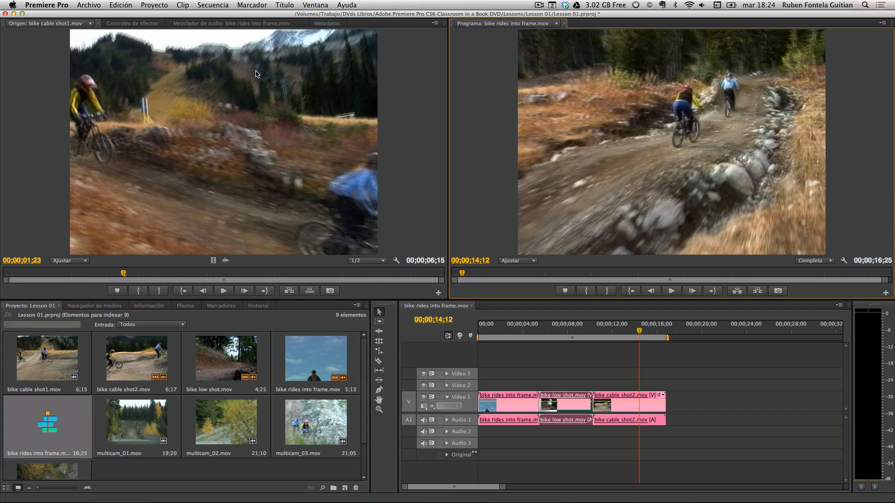
Dock the effect controls in their own frame between the source and program monitors, and widen the source monitor's group
{"action": "left_click", "coordinate": [133, 23]}
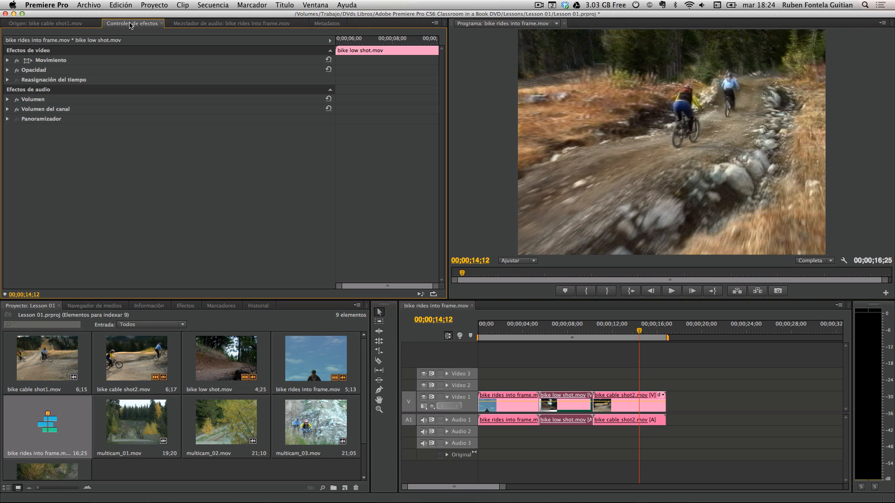
{"action": "left_click_drag", "start_coordinate": [131, 25], "coordinate": [460, 80]}
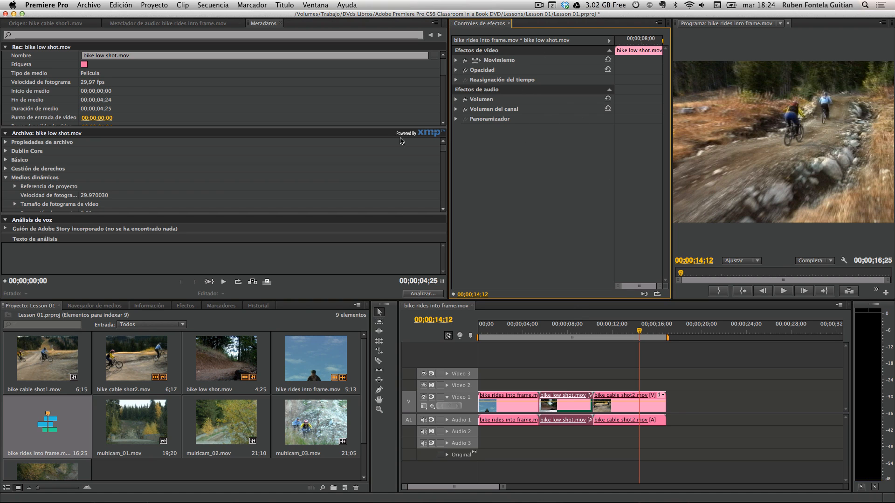
{"action": "left_click_drag", "start_coordinate": [449, 191], "coordinate": [673, 195]}
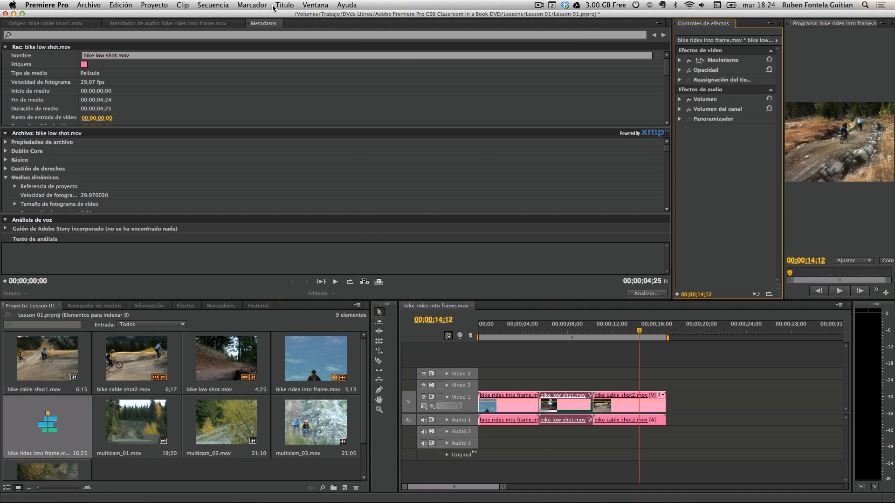
Reset the current Editing workspace to its original layout
{"action": "left_click", "coordinate": [307, 4]}
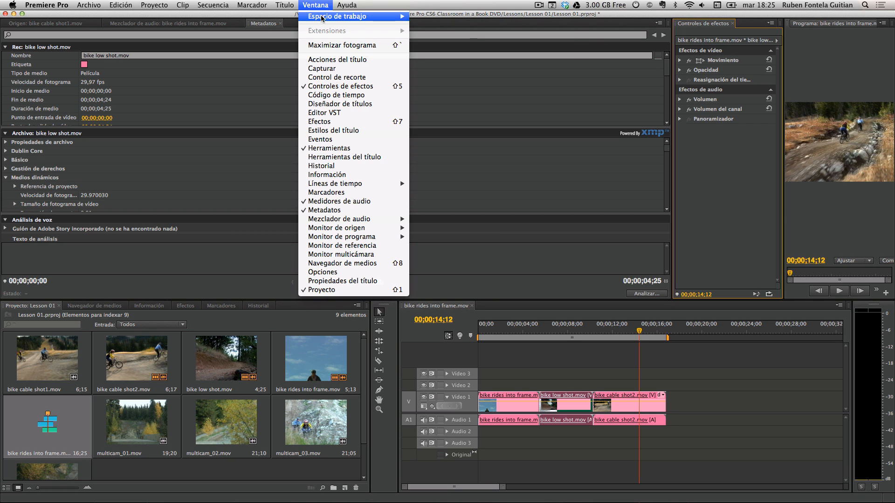
{"action": "mouse_move", "coordinate": [397, 17]}
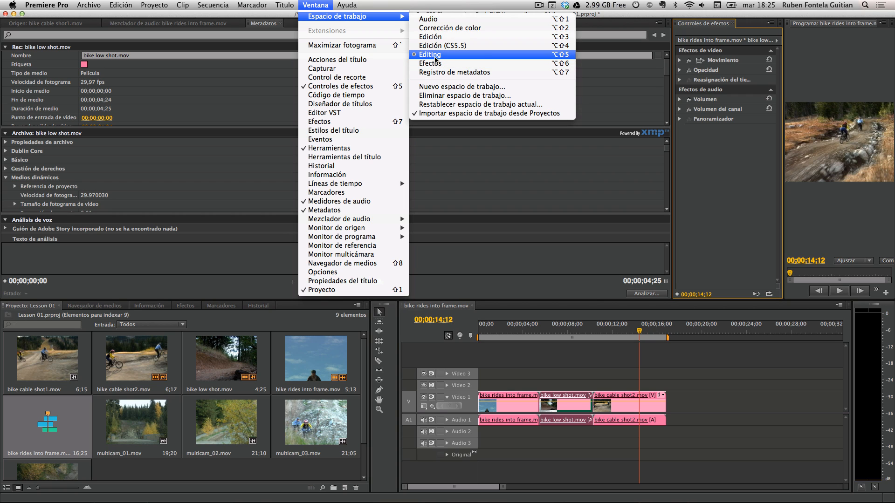
{"action": "left_click", "coordinate": [440, 106]}
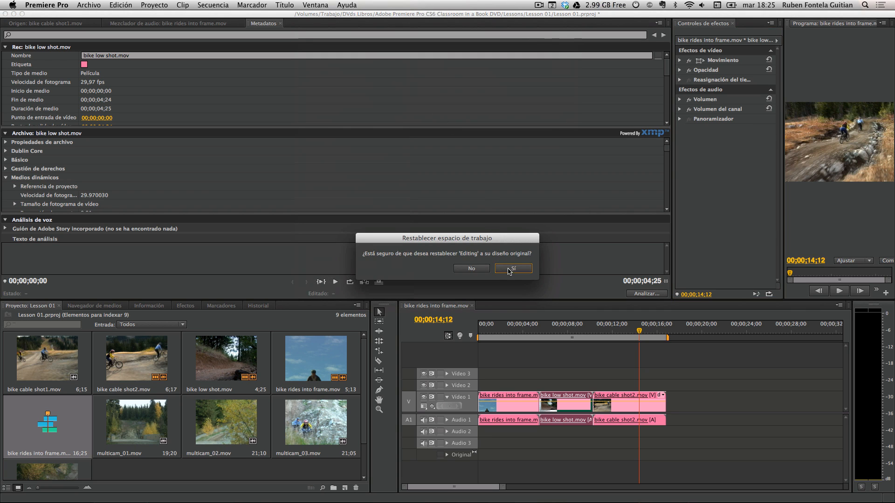
{"action": "left_click", "coordinate": [511, 269]}
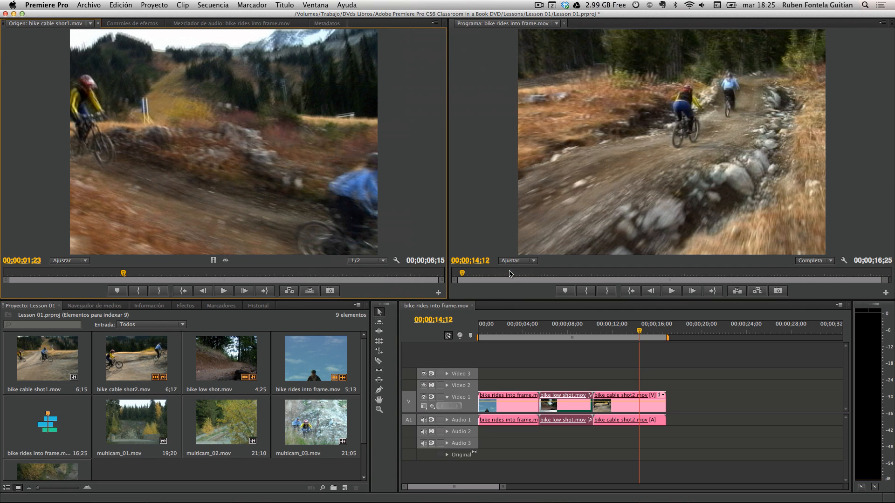
Switch to the Edición (CS5.5) workspace to view its layout, and return to the Editing workspace
{"action": "left_click", "coordinate": [315, 4]}
{"action": "mouse_move", "coordinate": [354, 17]}
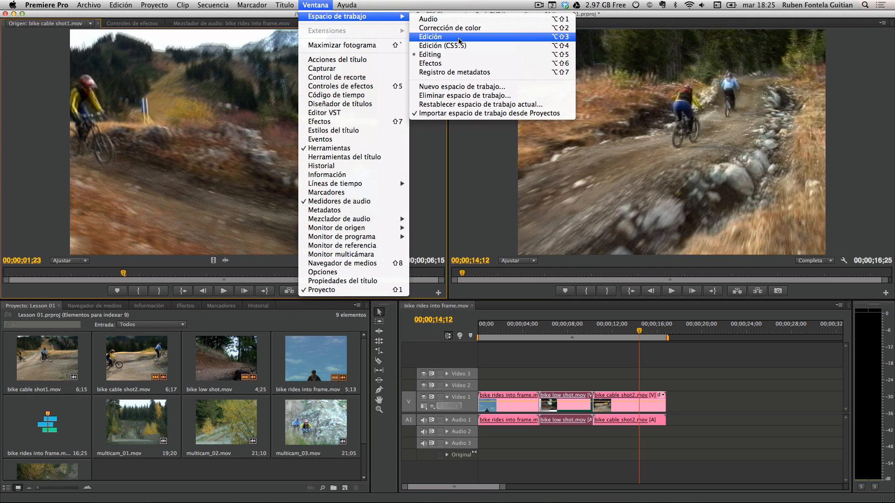
{"action": "left_click", "coordinate": [465, 46]}
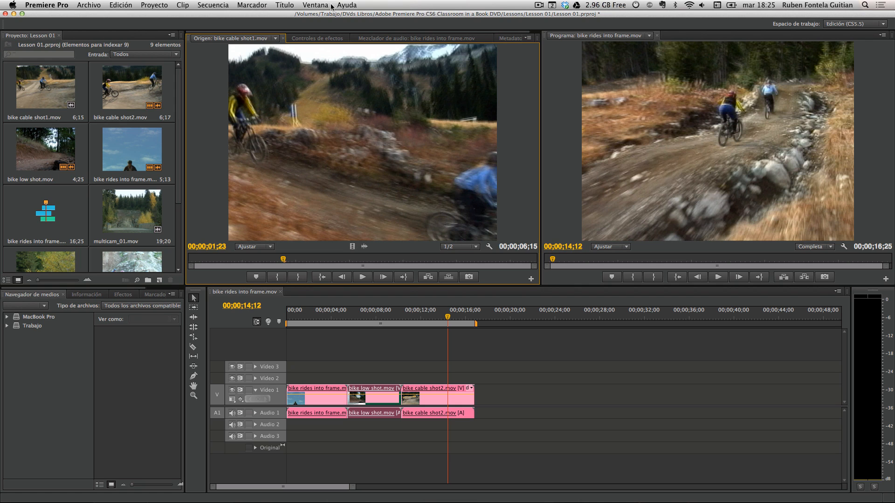
{"action": "left_click", "coordinate": [313, 6]}
{"action": "mouse_move", "coordinate": [335, 17]}
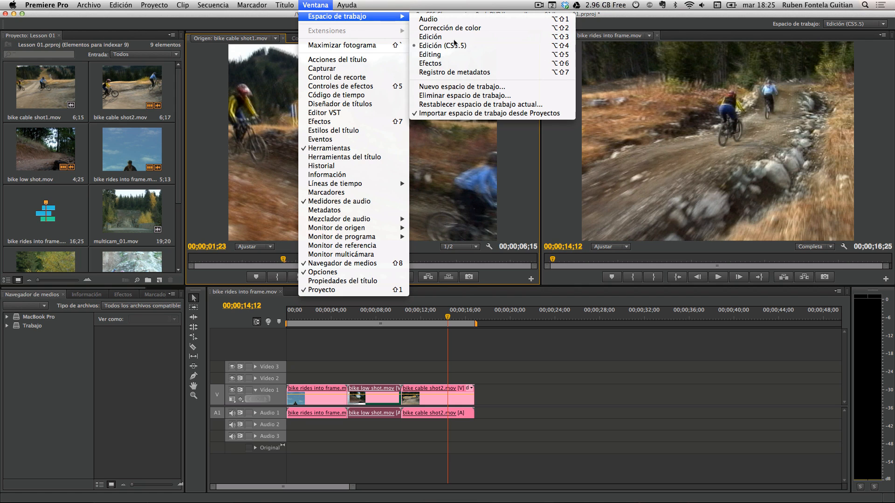
{"action": "left_click", "coordinate": [450, 55]}
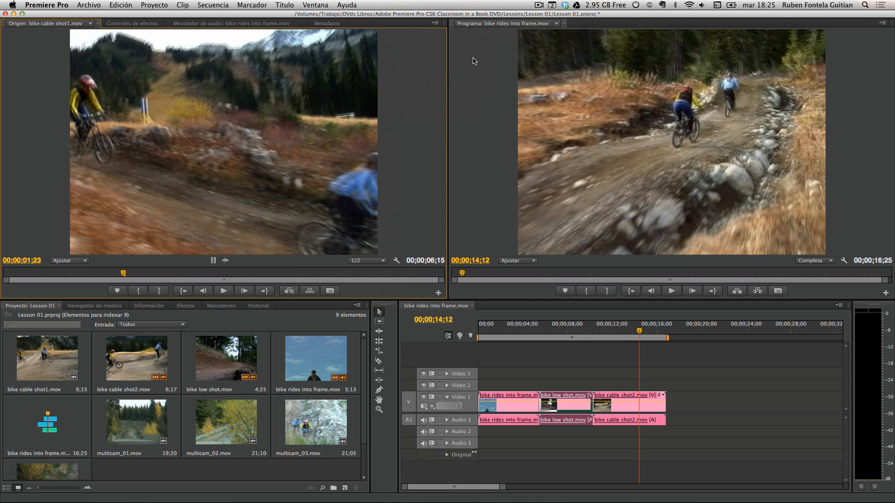
Widen the timeline by narrowing the project panel, and enlarge the program monitor by shrinking the source monitor and the lower panels
{"action": "left_click", "coordinate": [401, 345]}
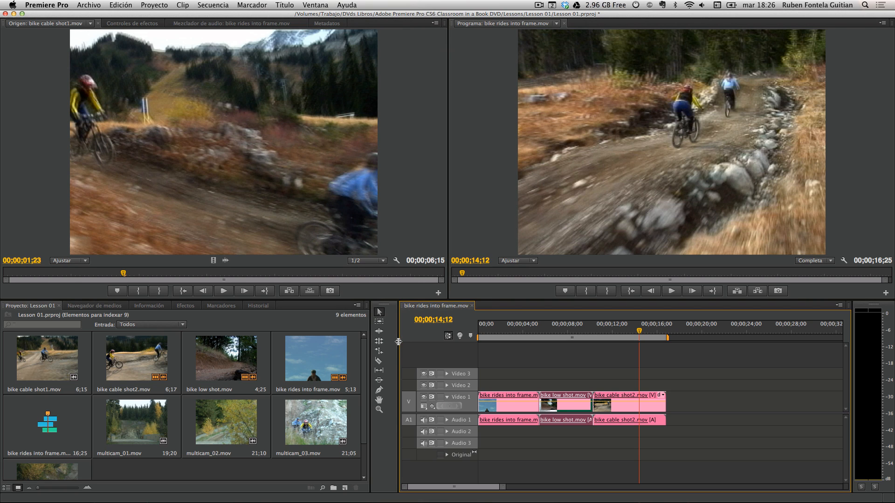
{"action": "left_click_drag", "start_coordinate": [398, 342], "coordinate": [240, 361]}
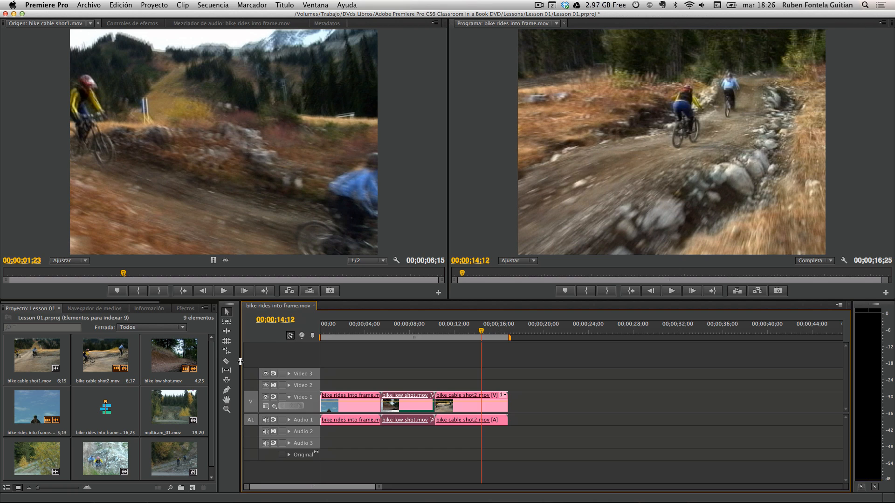
{"action": "left_click_drag", "start_coordinate": [240, 362], "coordinate": [241, 361]}
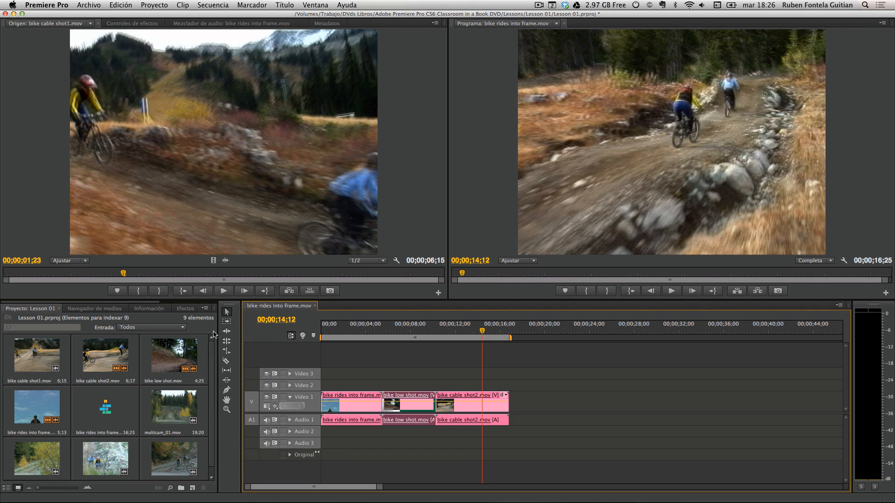
{"action": "left_click_drag", "start_coordinate": [217, 332], "coordinate": [242, 339]}
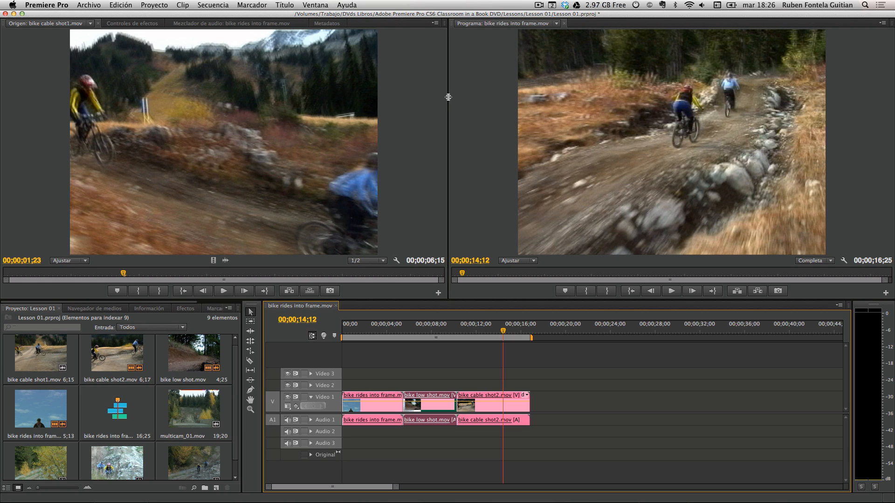
{"action": "left_click_drag", "start_coordinate": [448, 97], "coordinate": [209, 141]}
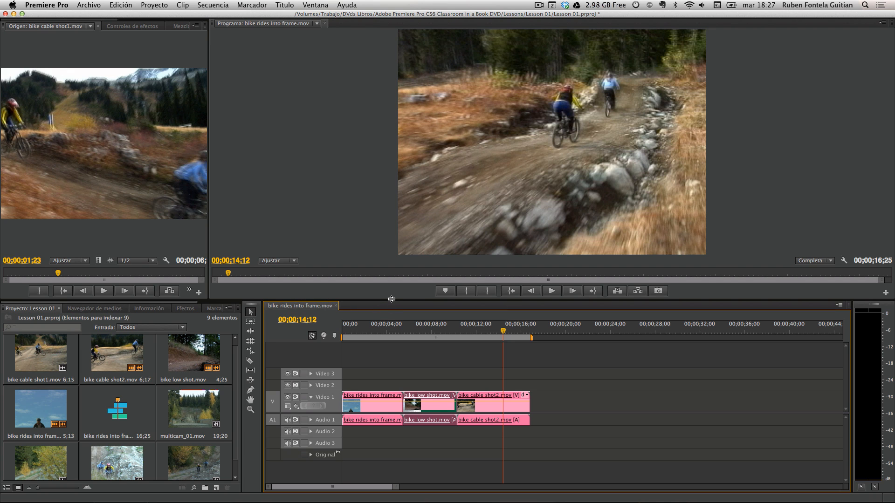
{"action": "left_click_drag", "start_coordinate": [392, 299], "coordinate": [404, 359]}
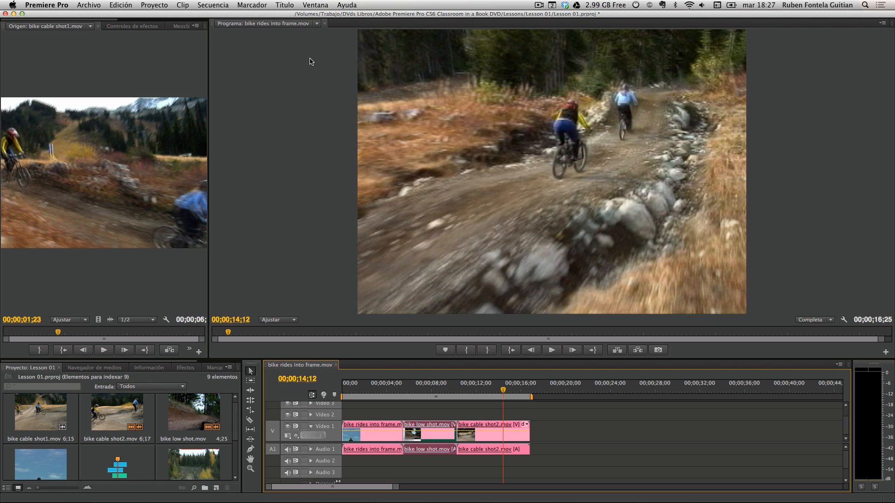
Restore the original Editing layout by resetting the current workspace
{"action": "left_click", "coordinate": [313, 5]}
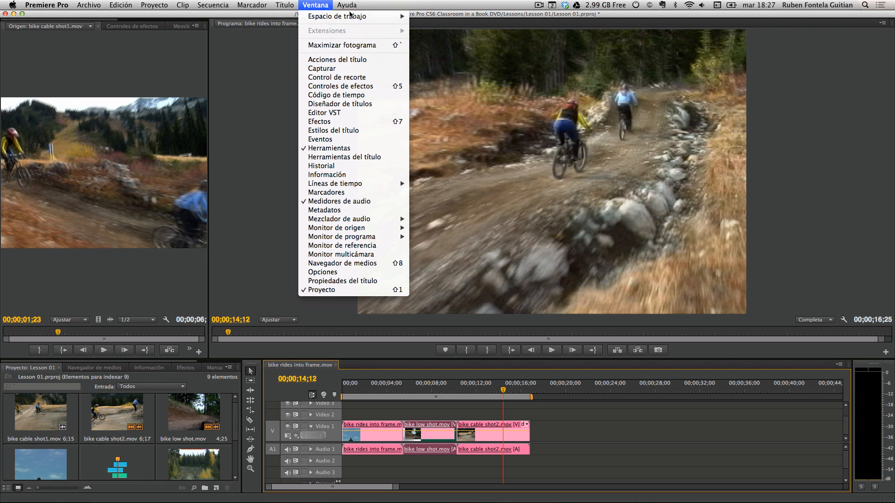
{"action": "mouse_move", "coordinate": [354, 17]}
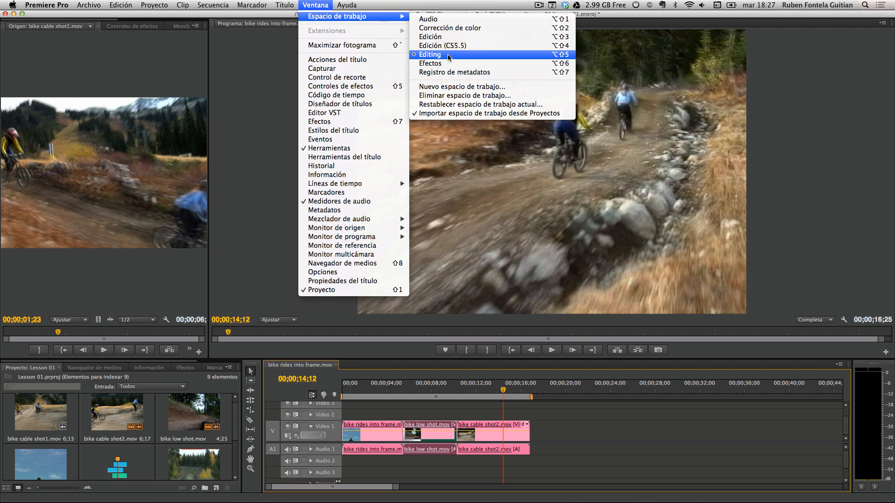
{"action": "left_click", "coordinate": [485, 104]}
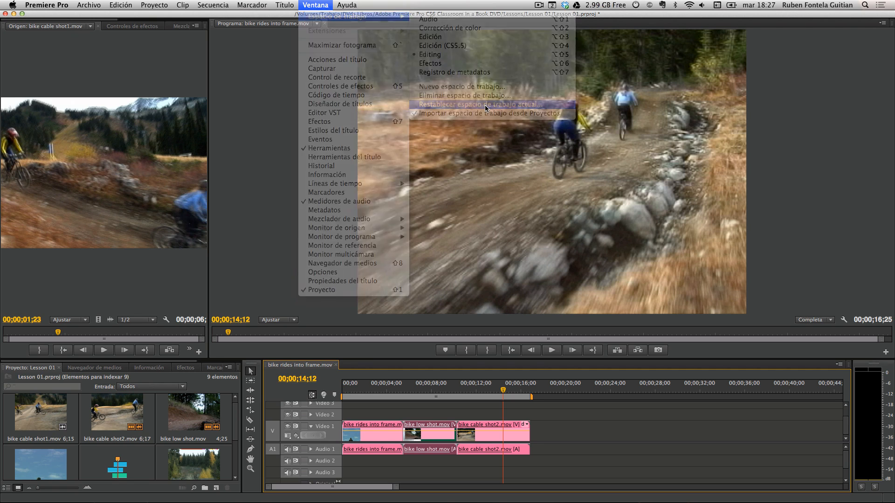
{"action": "left_click", "coordinate": [526, 269]}
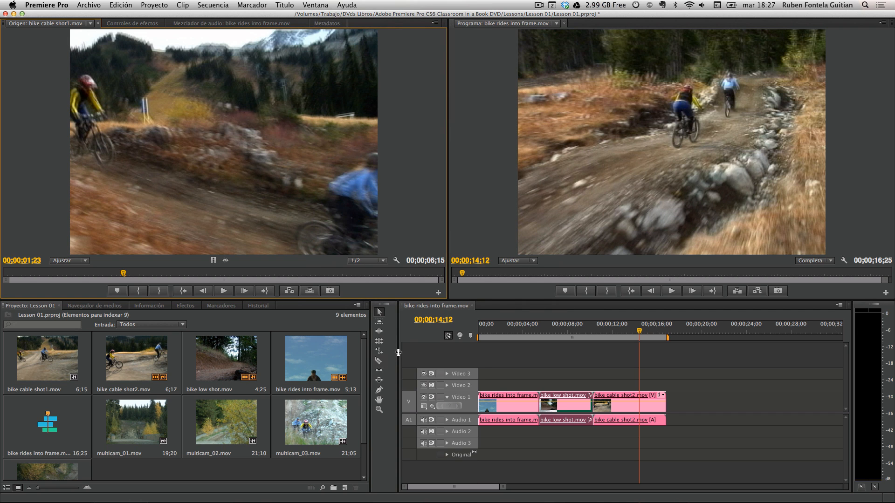
Widen the timeline by narrowing the project panel, and group the effect controls with the program monitor
{"action": "left_click_drag", "start_coordinate": [398, 353], "coordinate": [214, 355]}
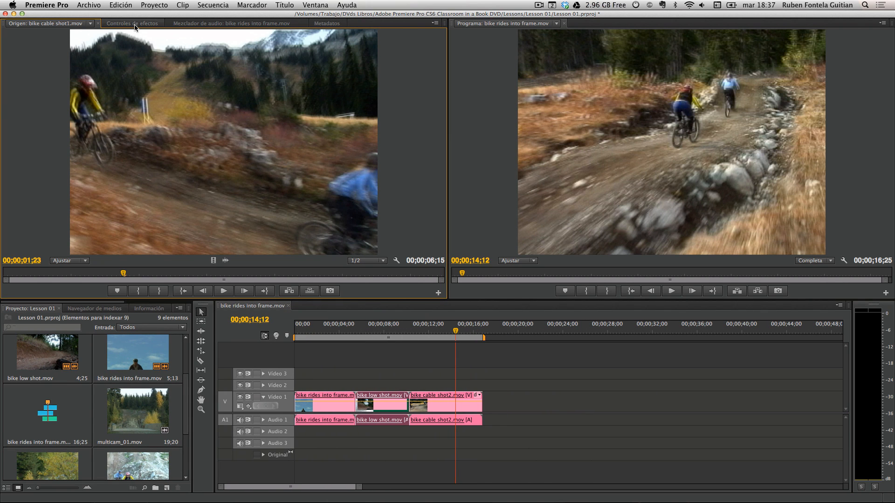
{"action": "left_click_drag", "start_coordinate": [132, 24], "coordinate": [637, 115]}
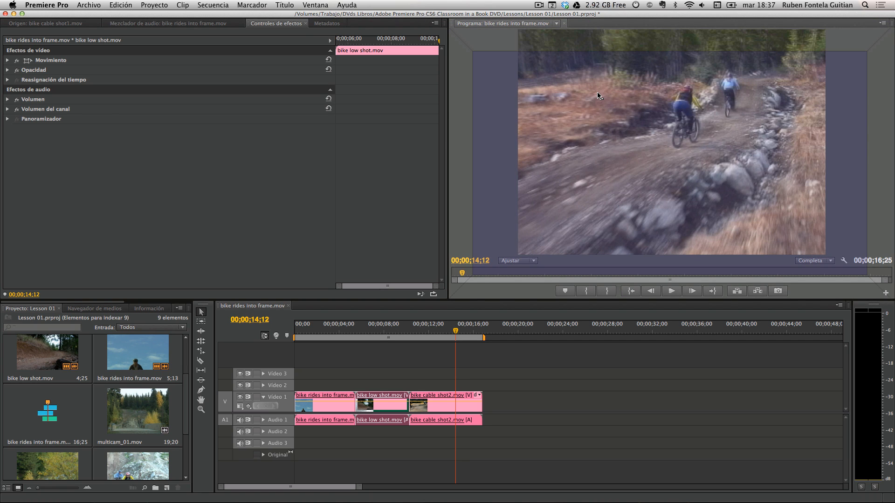
{"action": "left_click_drag", "start_coordinate": [598, 92], "coordinate": [598, 91]}
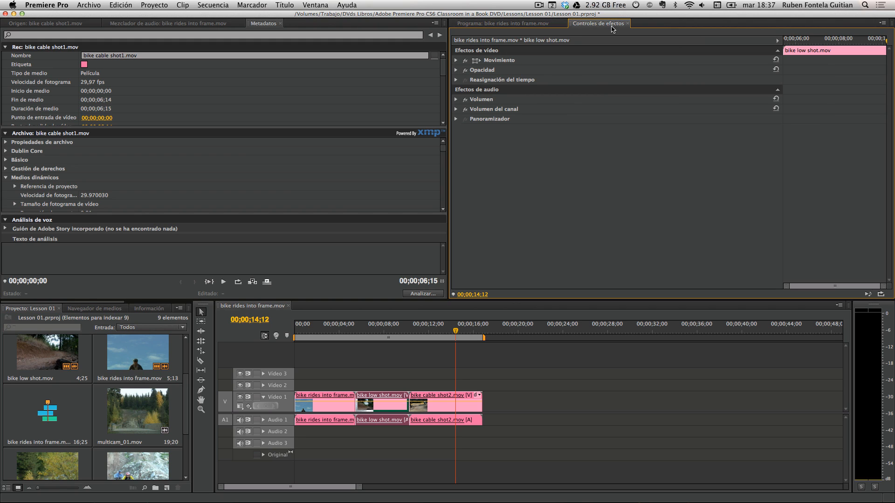
Try the edge docking zones around the program monitor with the effect controls, and regroup them after the metadata beside the source monitor
{"action": "left_click_drag", "start_coordinate": [612, 28], "coordinate": [595, 290]}
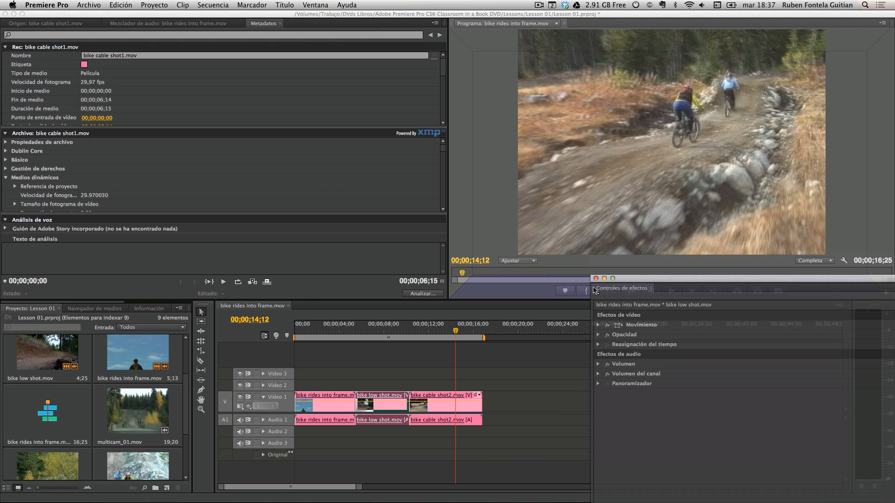
{"action": "left_click_drag", "start_coordinate": [593, 290], "coordinate": [554, 47]}
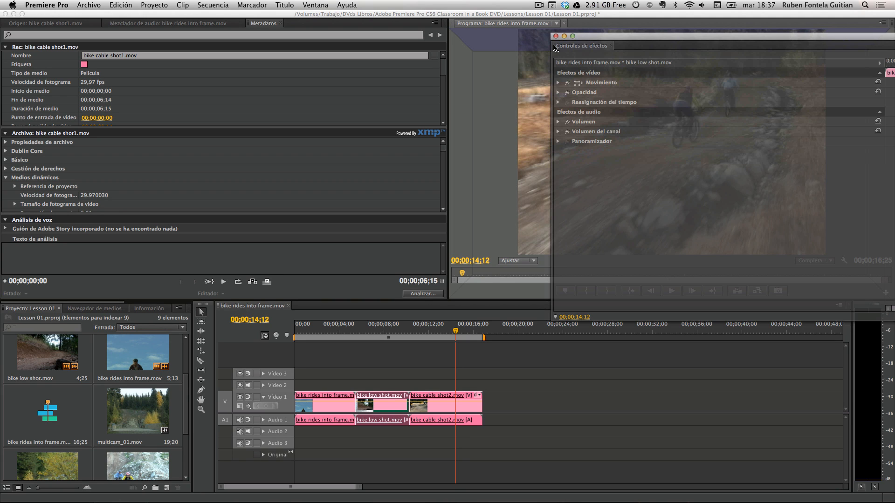
{"action": "left_click_drag", "start_coordinate": [554, 48], "coordinate": [568, 293]}
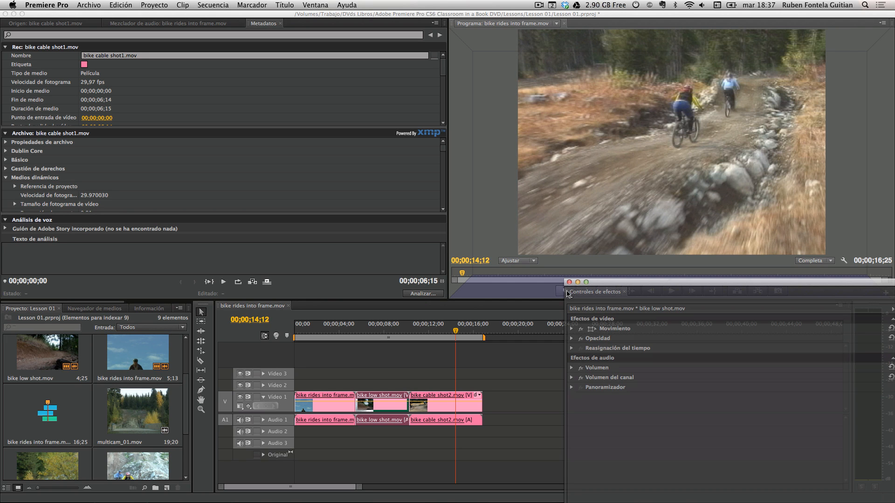
{"action": "left_click_drag", "start_coordinate": [568, 293], "coordinate": [143, 143]}
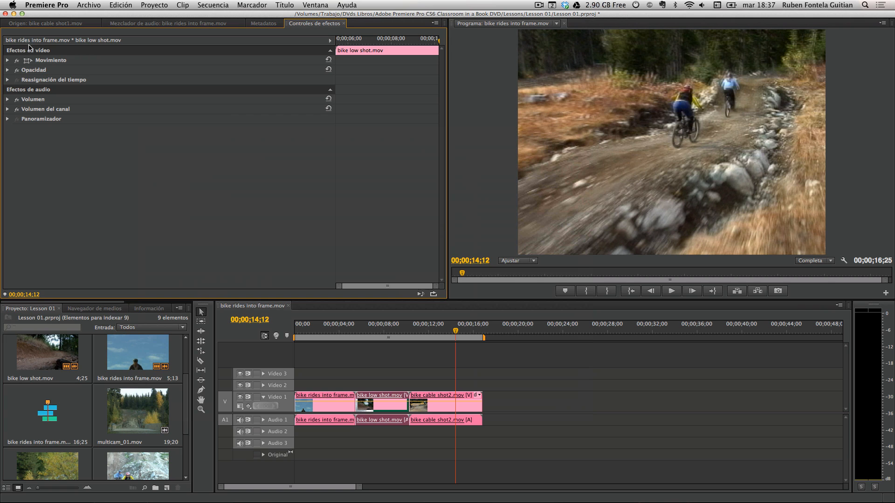
Show the source monitor, and reorder its group so the effect controls come directly after it
{"action": "left_click", "coordinate": [31, 26]}
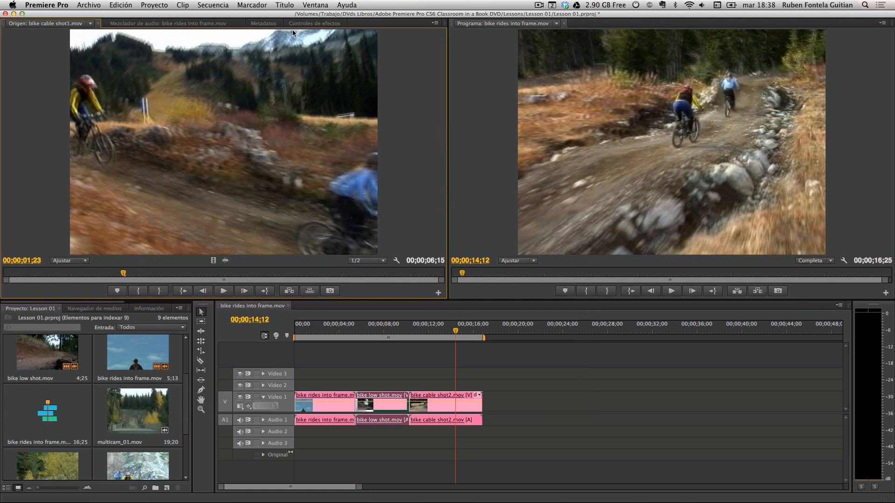
{"action": "left_click", "coordinate": [304, 25]}
{"action": "left_click_drag", "start_coordinate": [304, 24], "coordinate": [112, 24]}
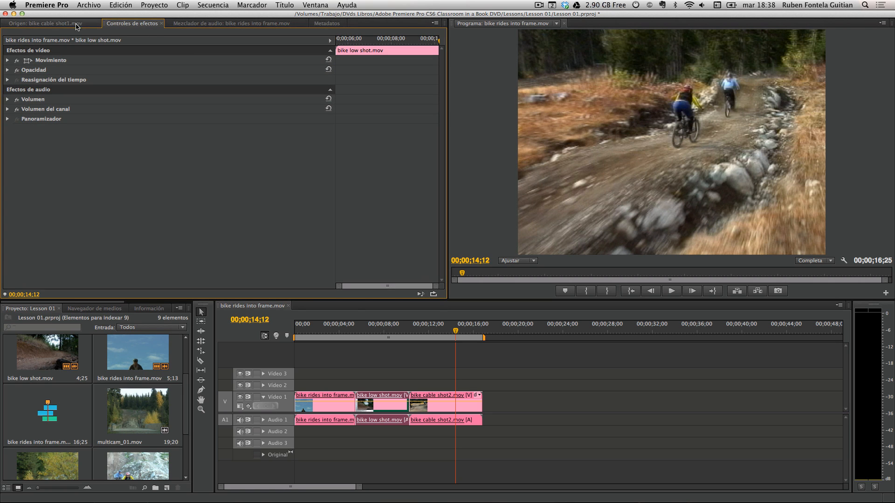
Detach the effect controls into a floating window, and dock them back into the source monitor's group
{"action": "left_click", "coordinate": [56, 24]}
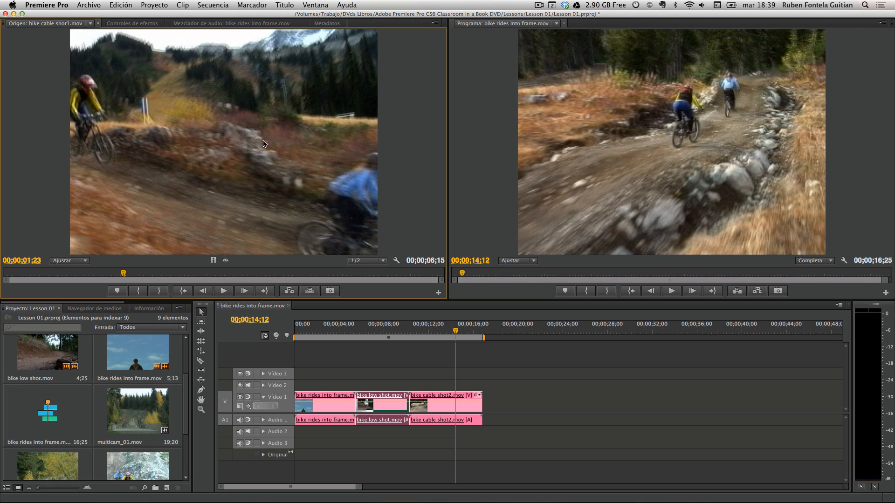
{"action": "left_click", "coordinate": [132, 24]}
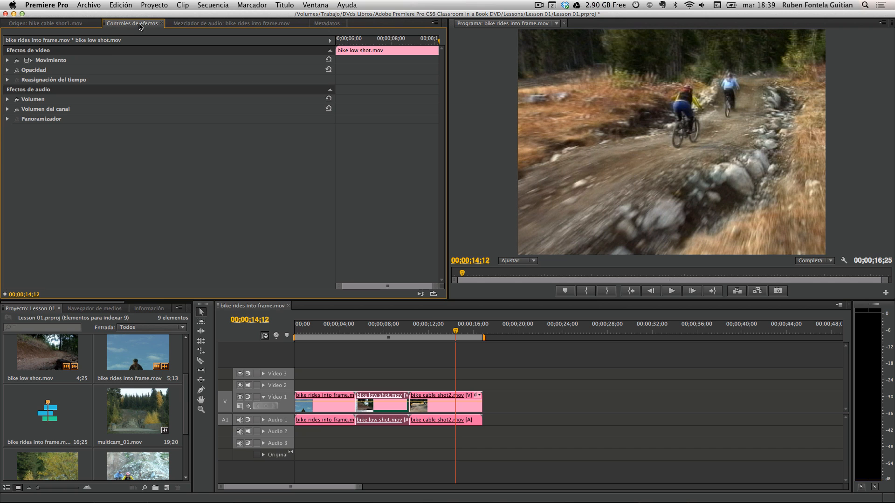
{"action": "left_click_drag", "start_coordinate": [139, 26], "coordinate": [247, 135]}
{"action": "left_click_drag", "start_coordinate": [45, 122], "coordinate": [337, 153]}
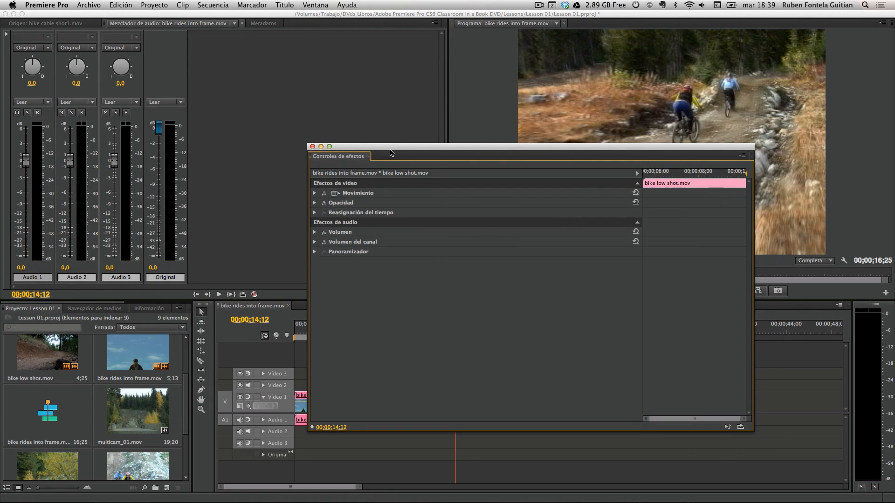
{"action": "left_click_drag", "start_coordinate": [393, 148], "coordinate": [386, 113]}
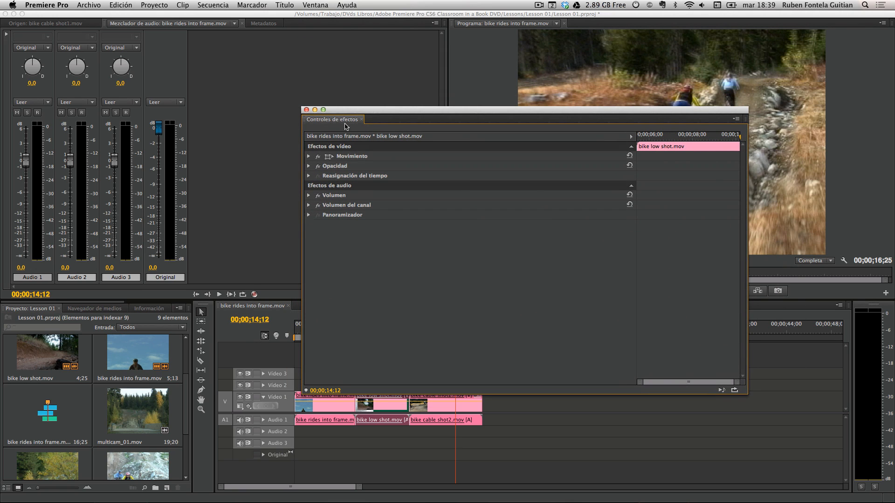
{"action": "left_click_drag", "start_coordinate": [338, 122], "coordinate": [223, 90]}
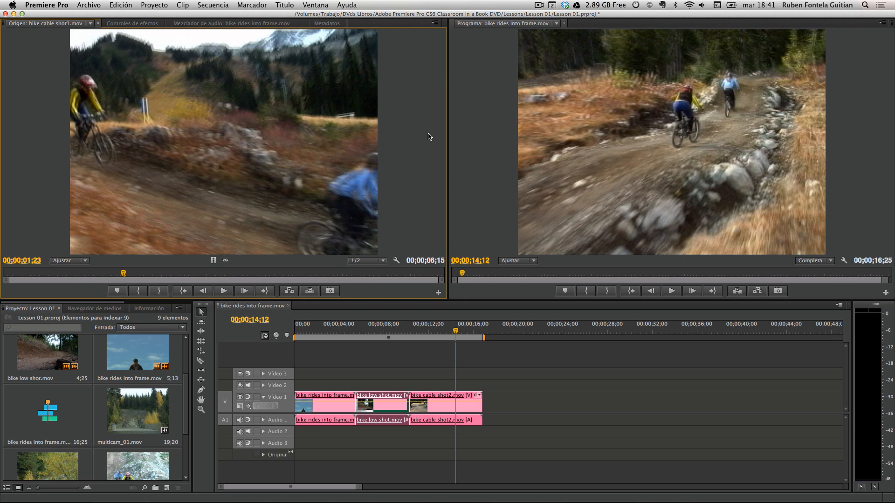
Set the interface brightness to its darkest level in the appearance preferences
{"action": "left_click", "coordinate": [45, 5]}
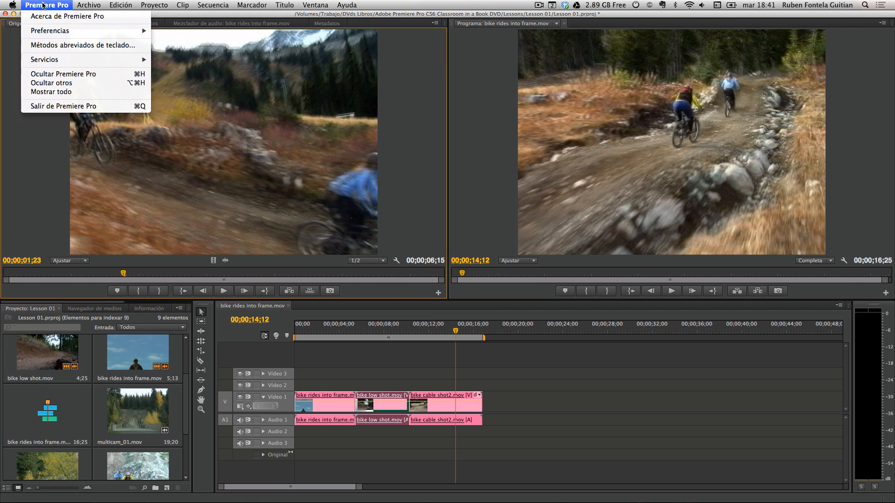
{"action": "mouse_move", "coordinate": [51, 32]}
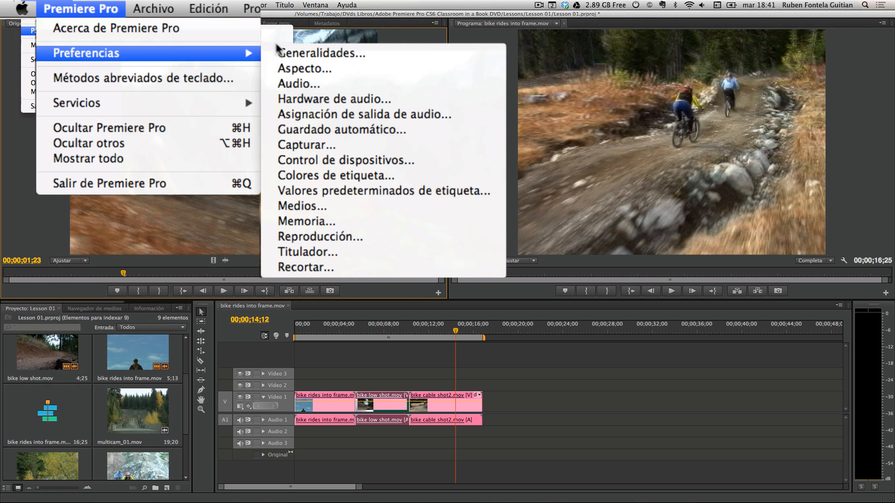
{"action": "left_click", "coordinate": [317, 66]}
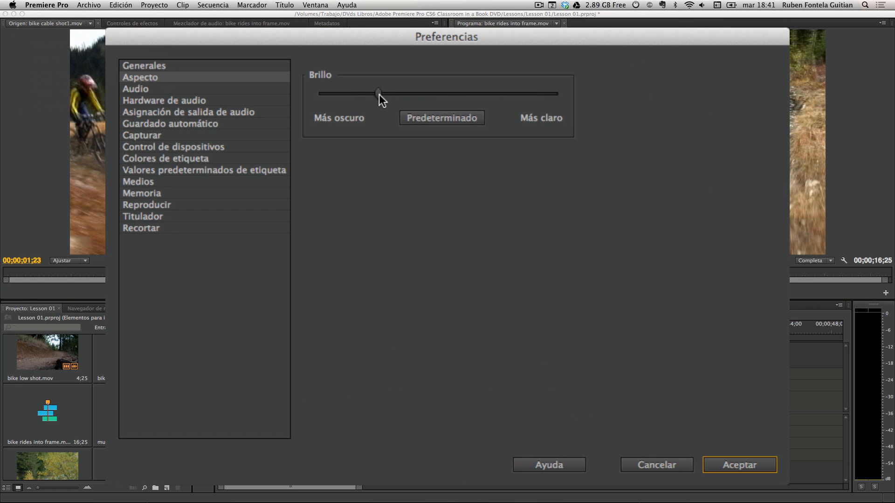
{"action": "left_click_drag", "start_coordinate": [379, 94], "coordinate": [320, 95]}
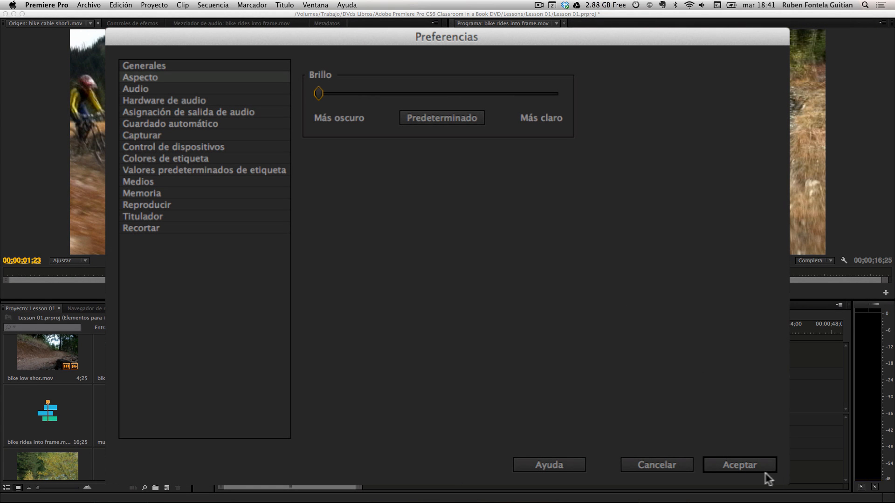
{"action": "left_click", "coordinate": [748, 464]}
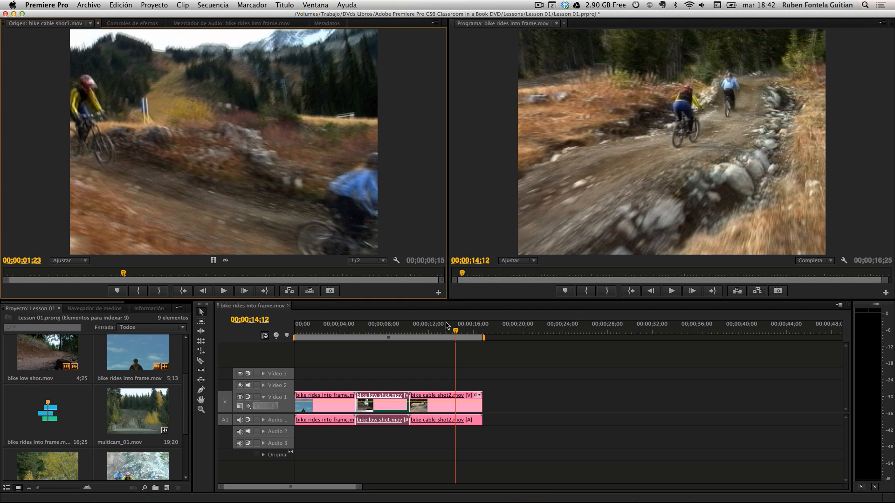
Save the current panel layout as a new workspace named with the editor's first name
{"action": "left_click", "coordinate": [315, 5]}
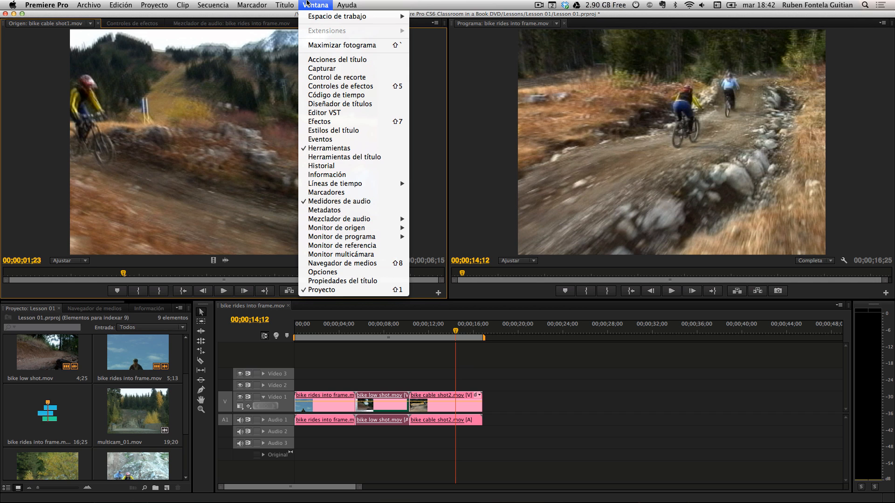
{"action": "mouse_move", "coordinate": [318, 18]}
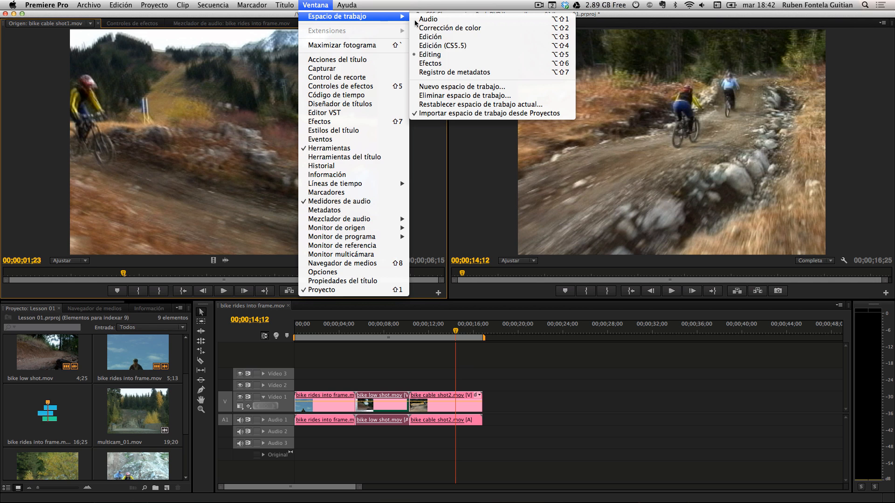
{"action": "left_click", "coordinate": [460, 87]}
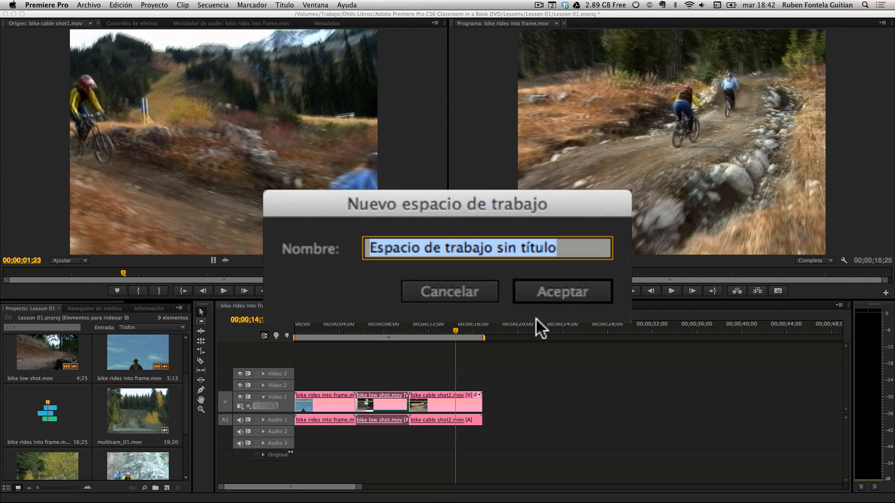
{"action": "type", "text": "Ruben"}
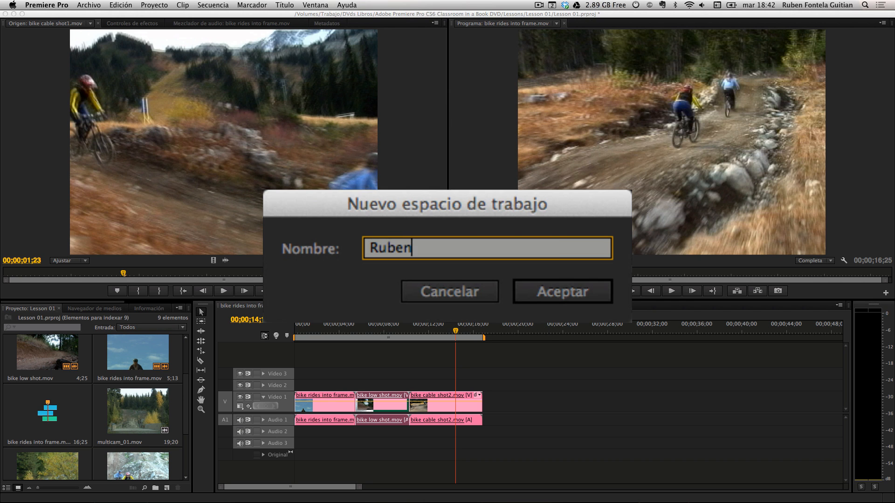
{"action": "key", "text": "Return"}
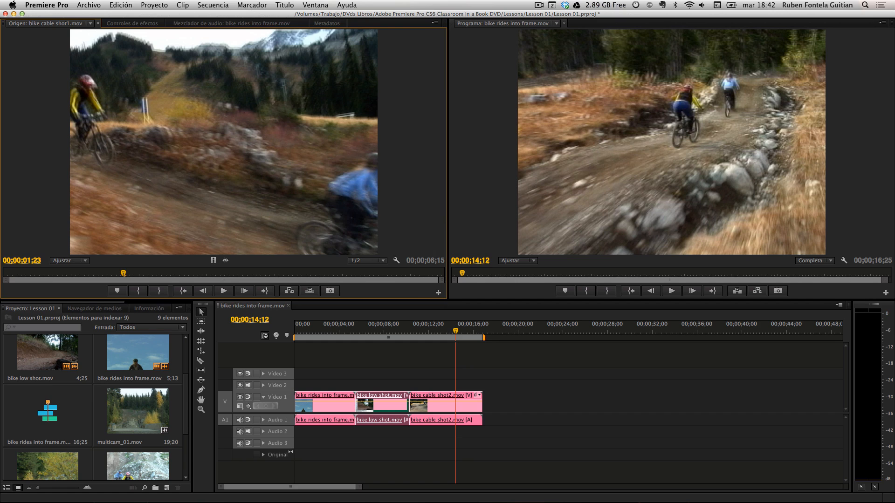
Open the list of available workspaces
{"action": "left_click", "coordinate": [317, 5]}
{"action": "mouse_move", "coordinate": [320, 17]}
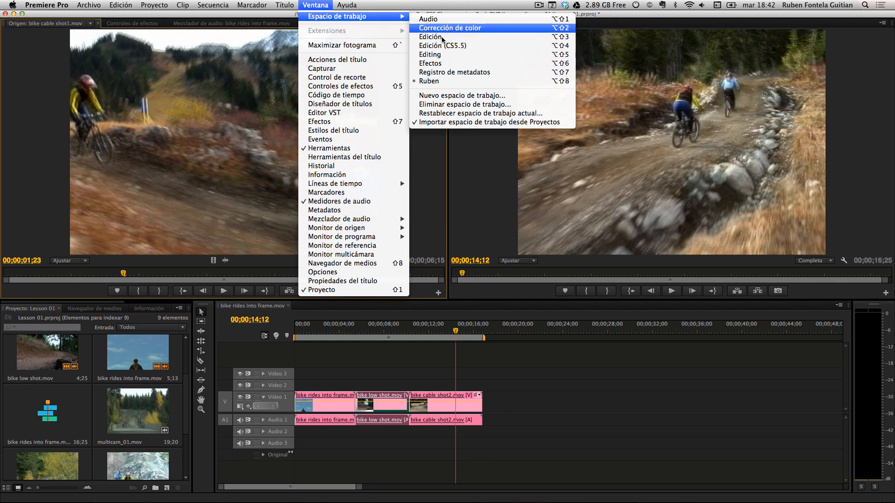